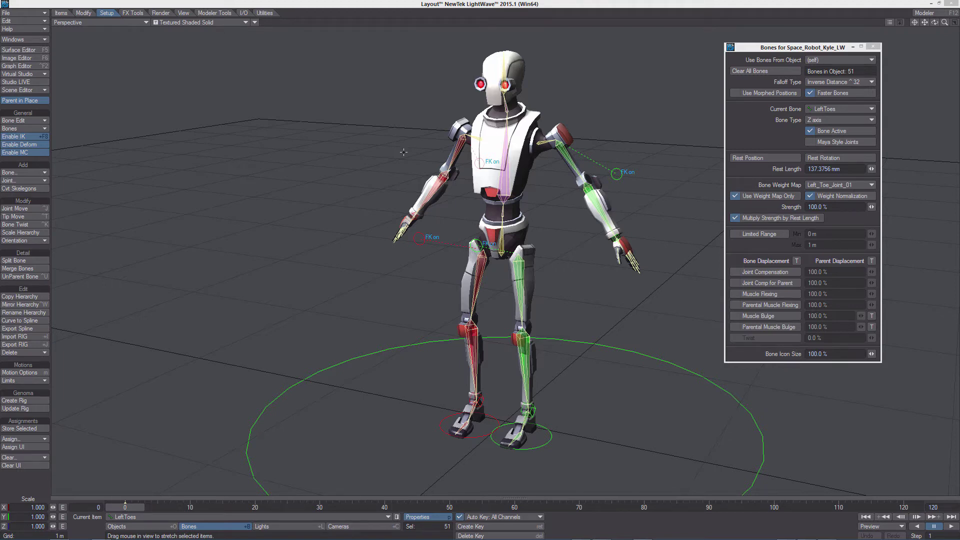
# Step: Export the Robot Kyle scene to the Scenes folder as RobotKyleLW.fbx via Export FBX
pyautogui.click(23, 13)
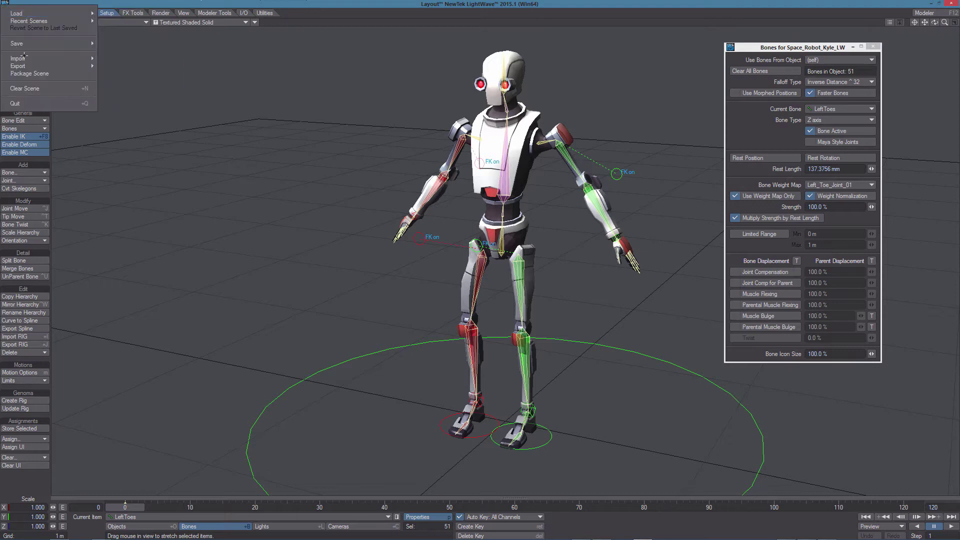
pyautogui.moveTo(53, 65)
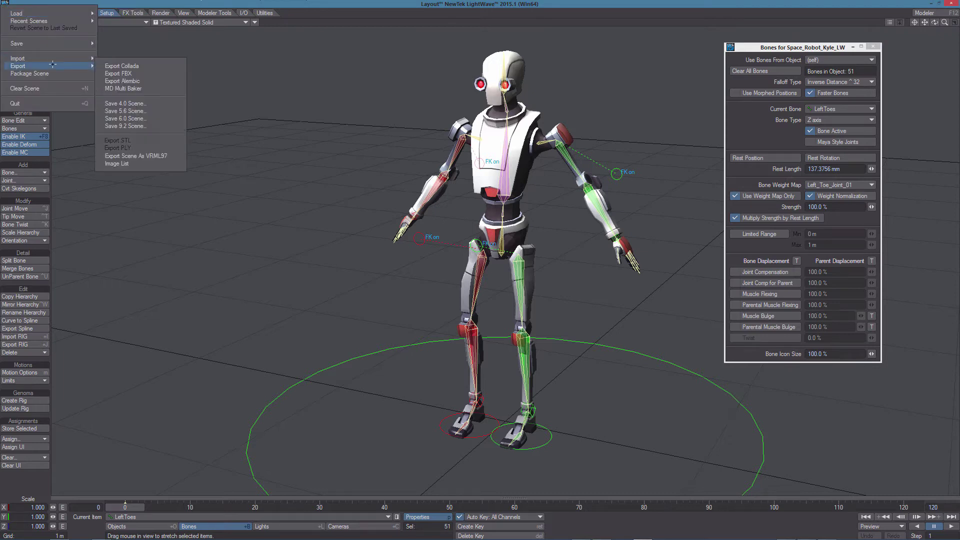
pyautogui.click(126, 74)
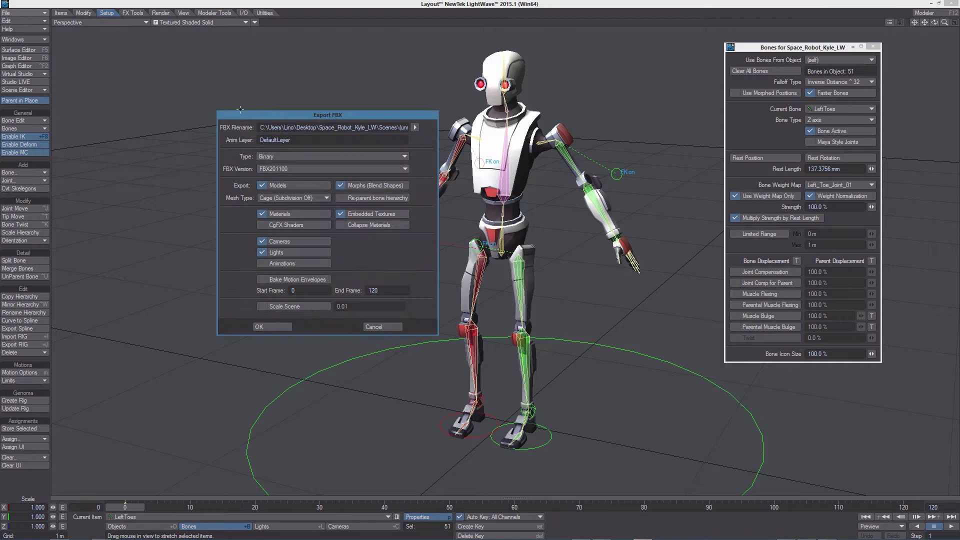
pyautogui.moveTo(328, 113); pyautogui.dragTo(323, 79)
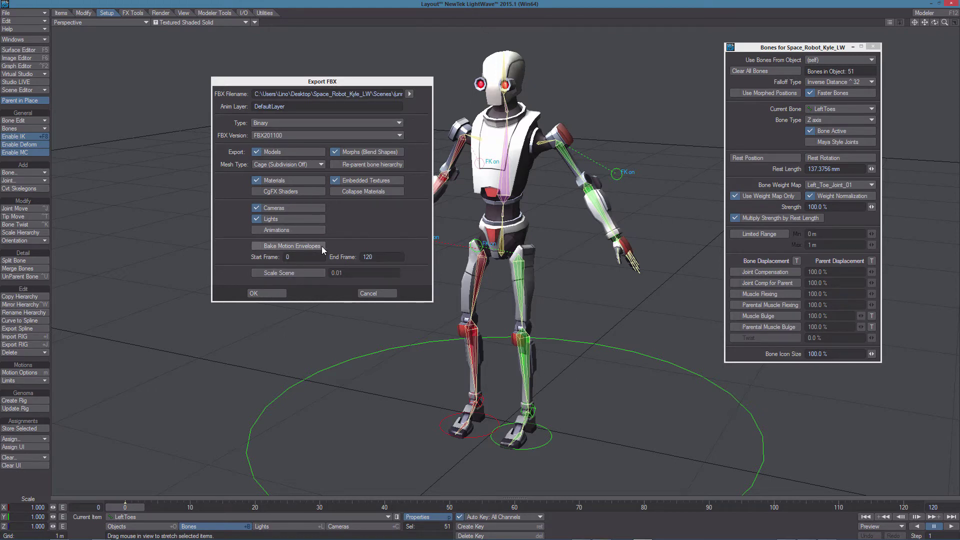
pyautogui.click(409, 94)
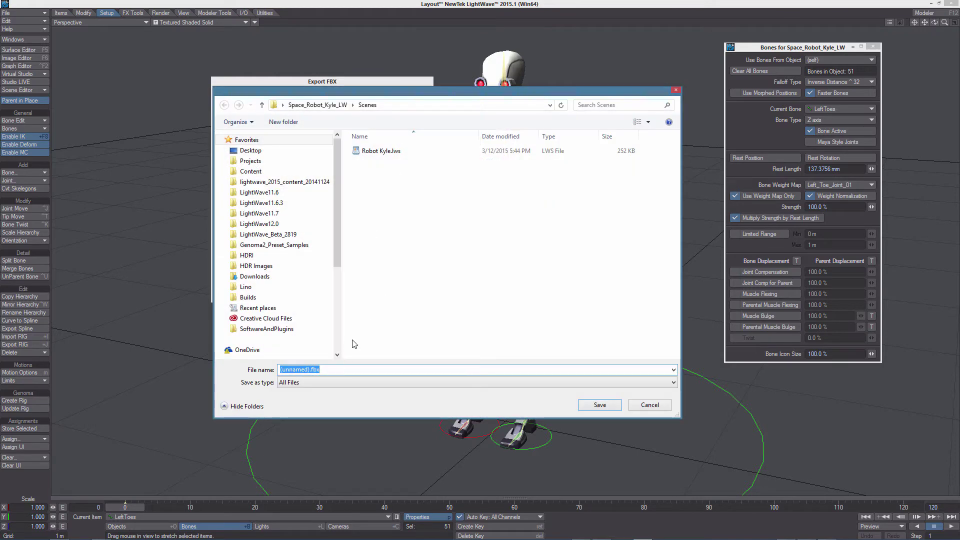
pyautogui.click(308, 370)
pyautogui.moveTo(309, 370); pyautogui.dragTo(261, 374)
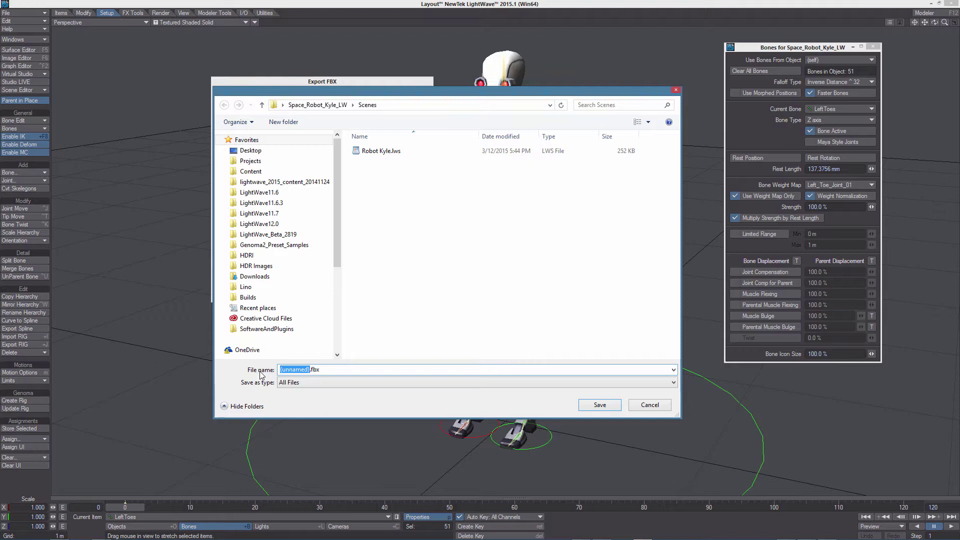
pyautogui.write('Robot')
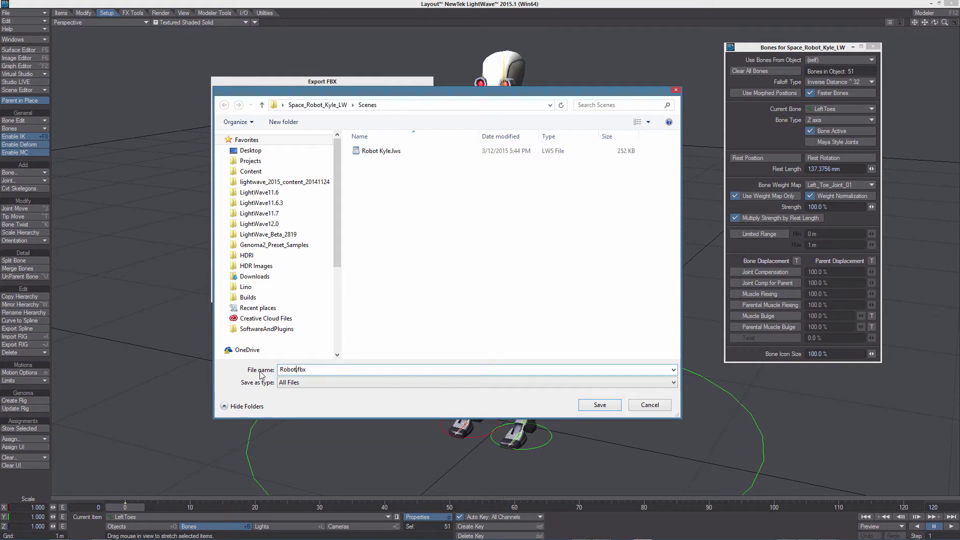
pyautogui.write('Kyle_LW')
pyautogui.press('BackSpace')
pyautogui.press('BackSpace')
pyautogui.press('BackSpace')
pyautogui.write('LW')
pyautogui.press('Return')
pyautogui.click(269, 293)
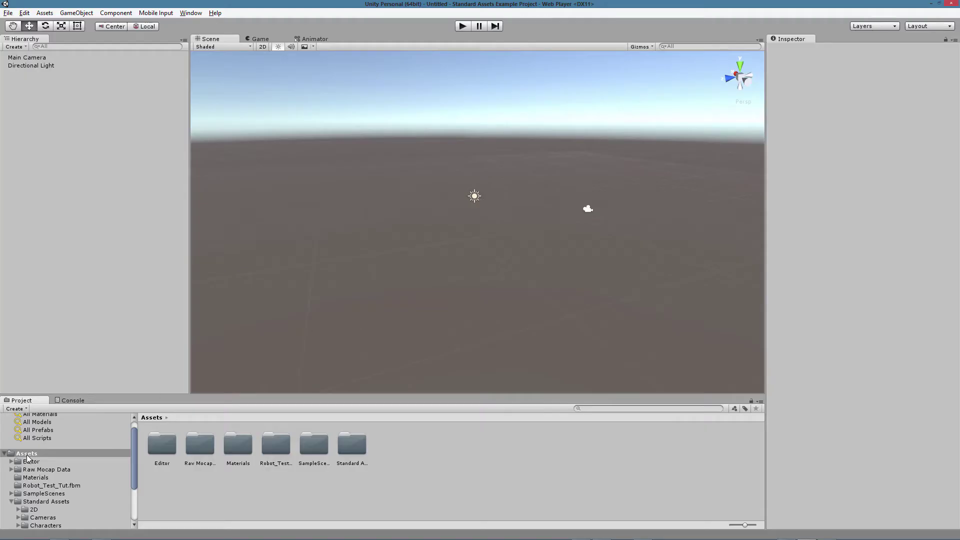
# Step: Create a new folder named LightWave2UnityTutorial inside Assets
pyautogui.rightClick(29, 455)
pyautogui.moveTo(92, 287)
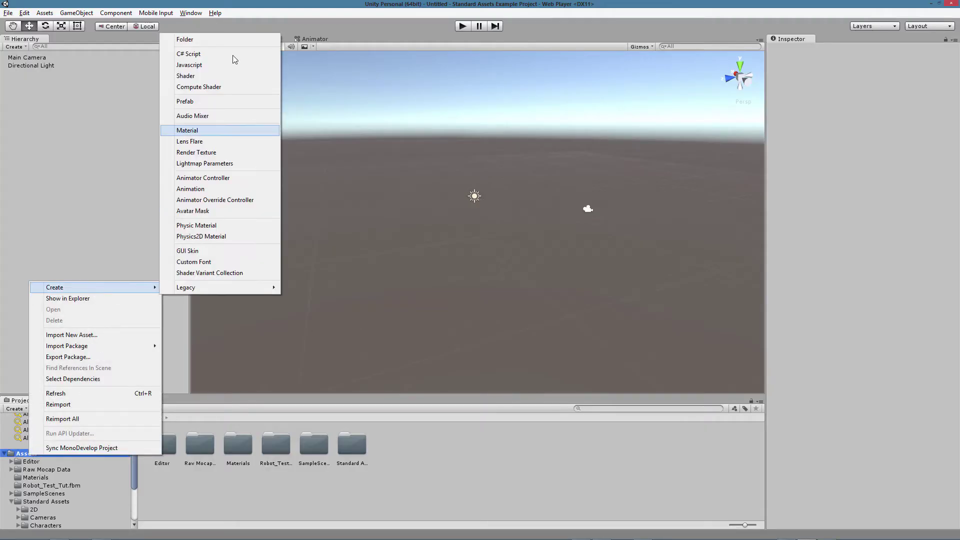
pyautogui.click(202, 43)
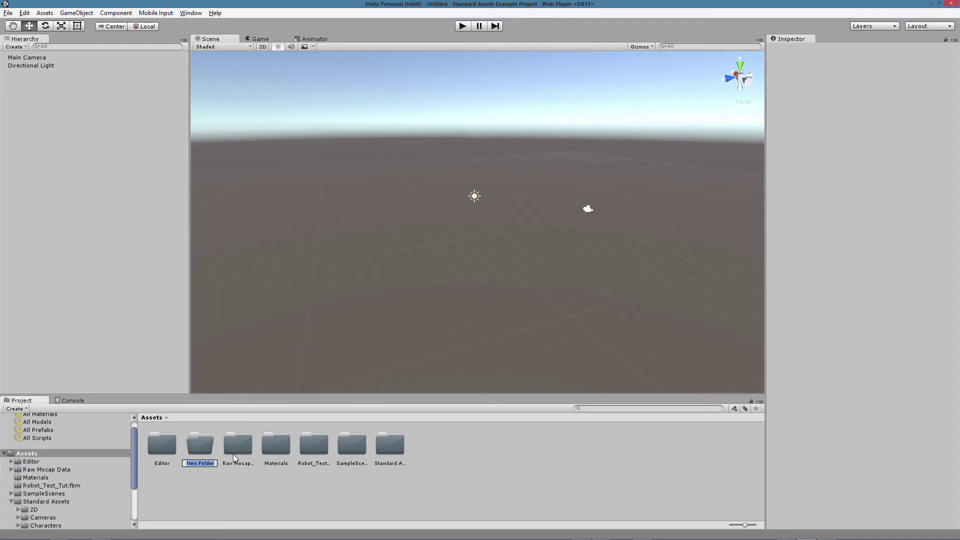
pyautogui.write('LightWa')
pyautogui.write('ve')
pyautogui.write('2UnityTu')
pyautogui.write('torial')
pyautogui.press('Return')
# Step: Import RobotKyleLW.fbx as a new asset into the LightWave2UnityTutorial folder
pyautogui.doubleClick(197, 448)
pyautogui.rightClick(240, 433)
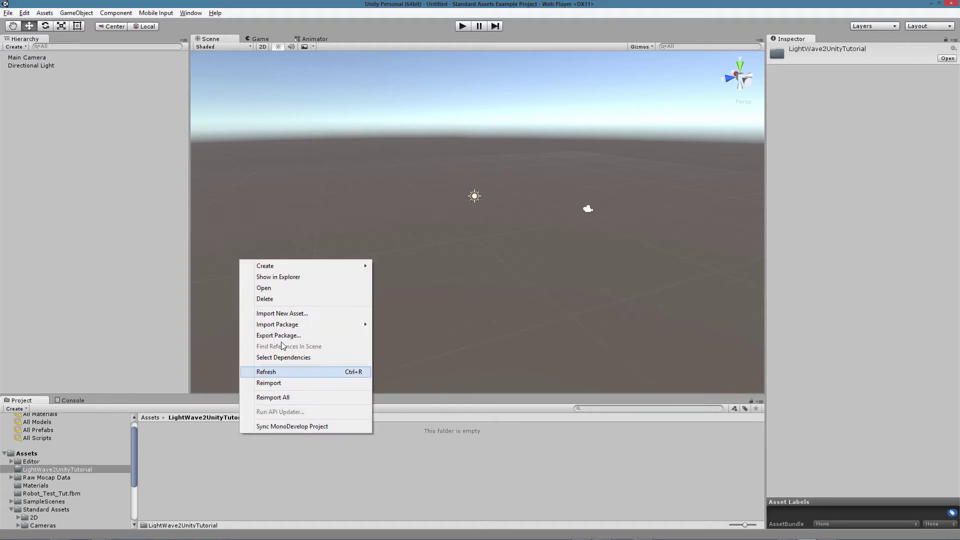
pyautogui.click(289, 313)
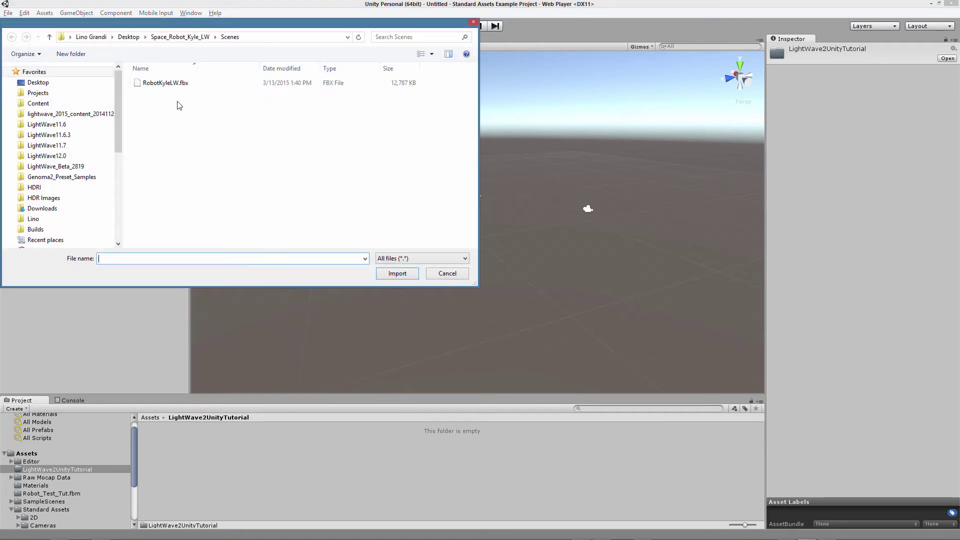
pyautogui.click(163, 83)
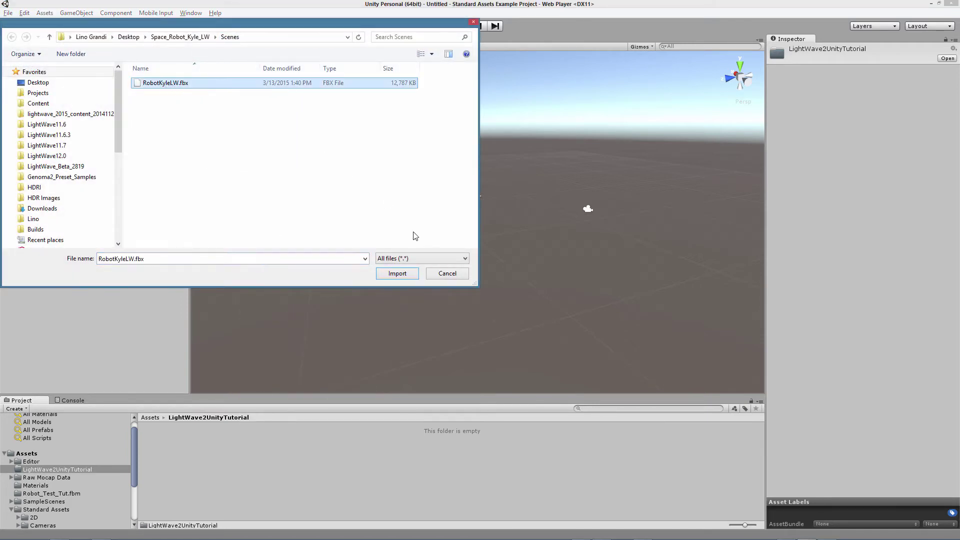
pyautogui.click(396, 274)
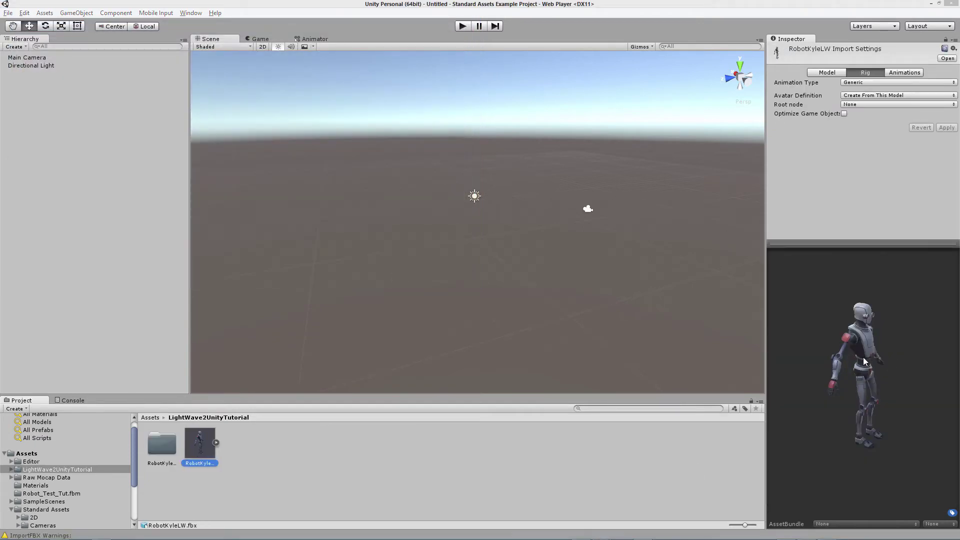
# Step: Change the RobotKyleLW rig's Animation Type from Generic to Humanoid and begin configuring its avatar
pyautogui.moveTo(895, 389)
pyautogui.mouseDown()
pyautogui.moveTo(833, 376)
pyautogui.moveTo(892, 377)
pyautogui.moveTo(869, 388)
pyautogui.moveTo(892, 382)
pyautogui.mouseUp()
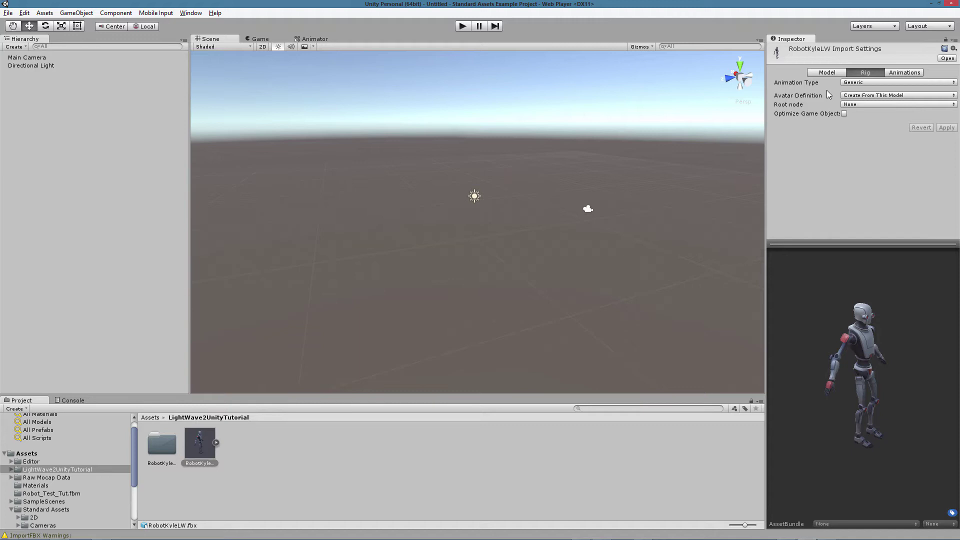
pyautogui.click(856, 83)
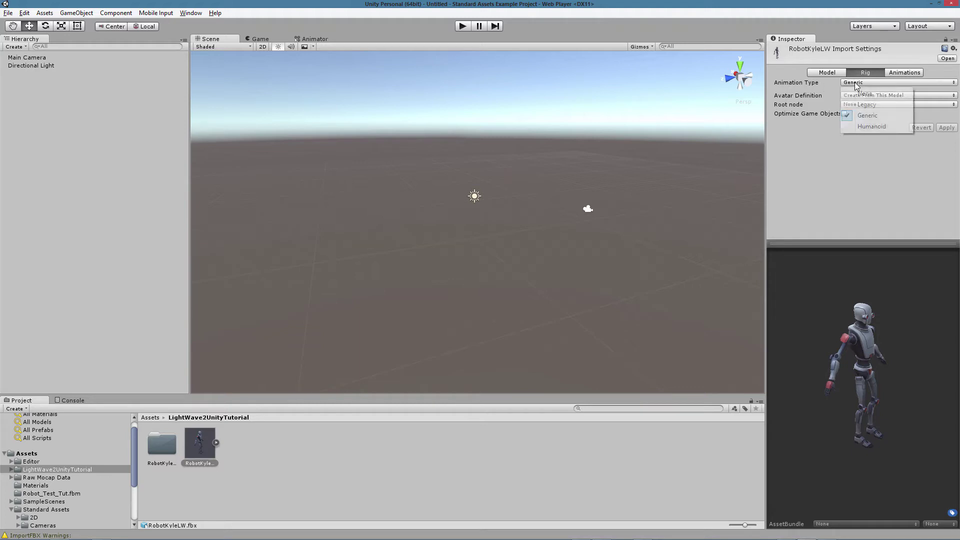
pyautogui.click(875, 127)
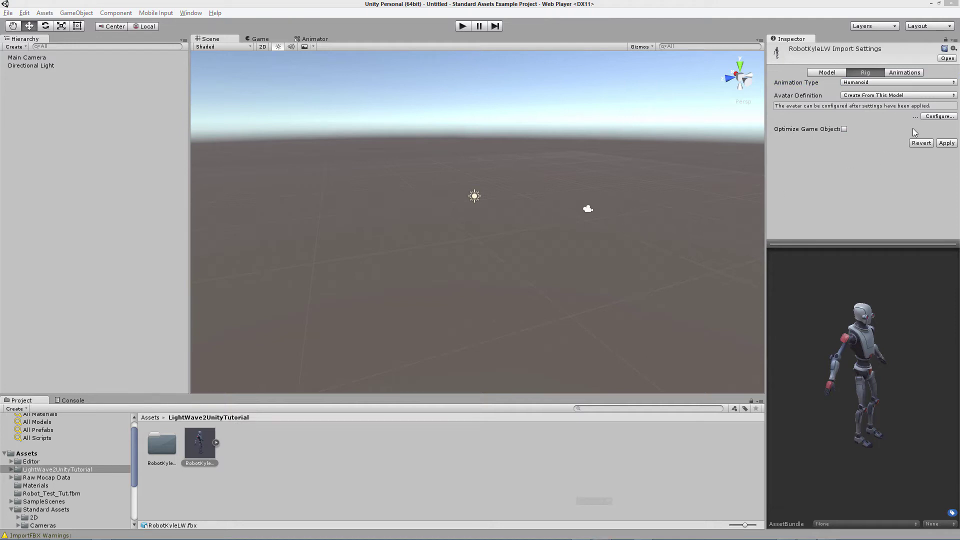
pyautogui.click(934, 117)
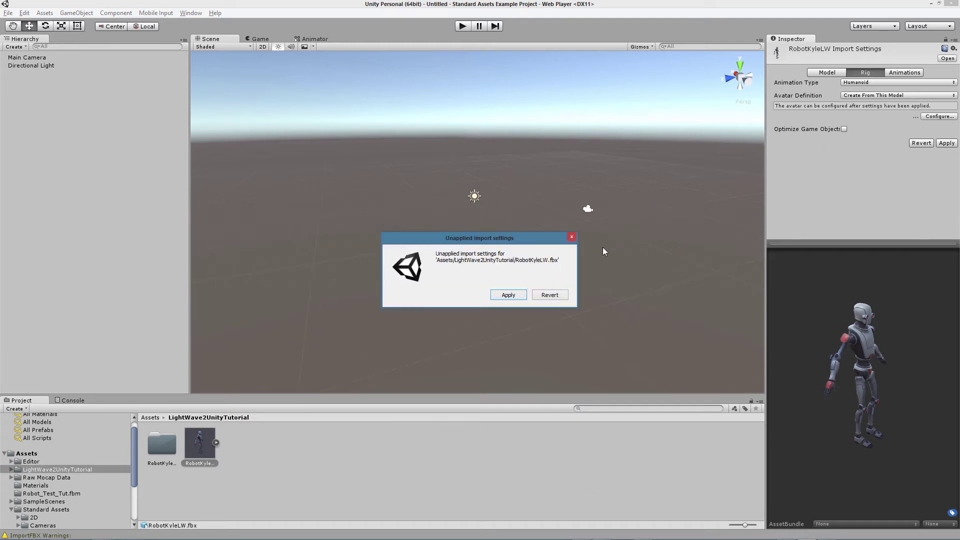
# Step: Apply the pending Humanoid import settings and frame the robot in the avatar Mapping view
pyautogui.click(507, 295)
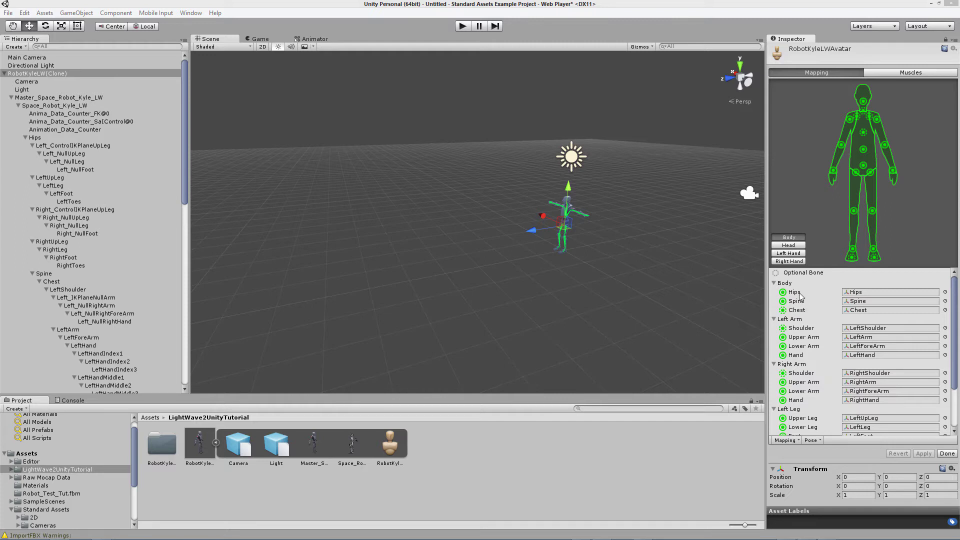
pyautogui.press('f')
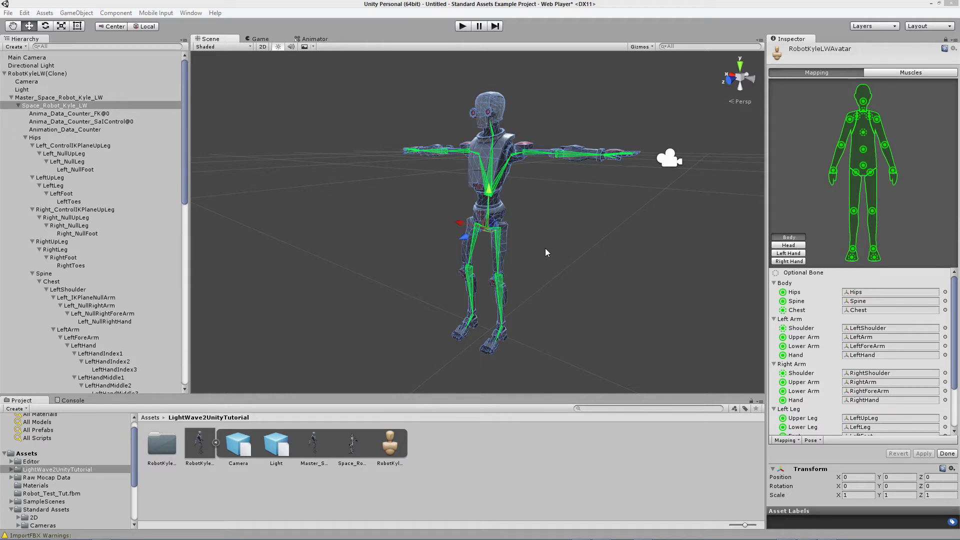
# Step: In the Muscles tab, test the Finger Open Close and Finger In Out preview sliders
pyautogui.click(913, 73)
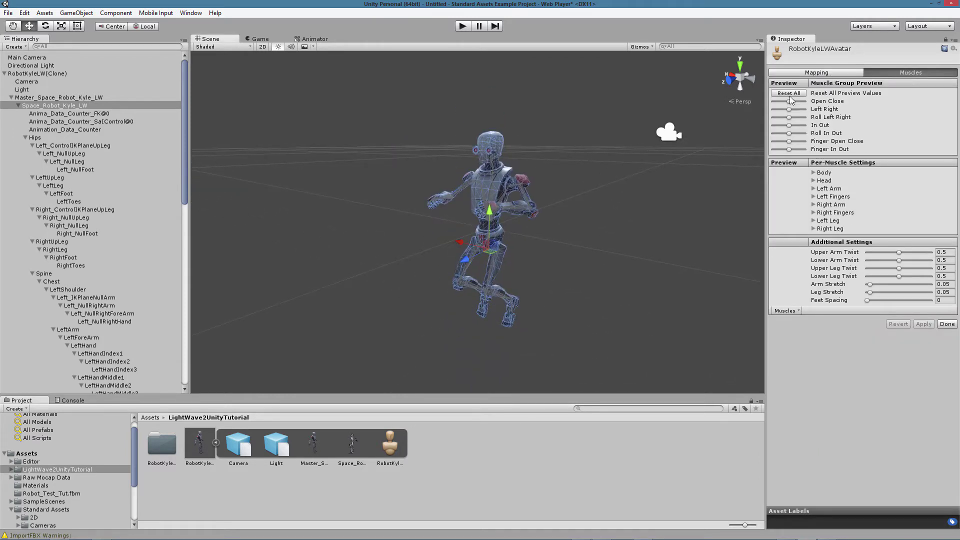
pyautogui.moveTo(789, 101); pyautogui.dragTo(797, 124)
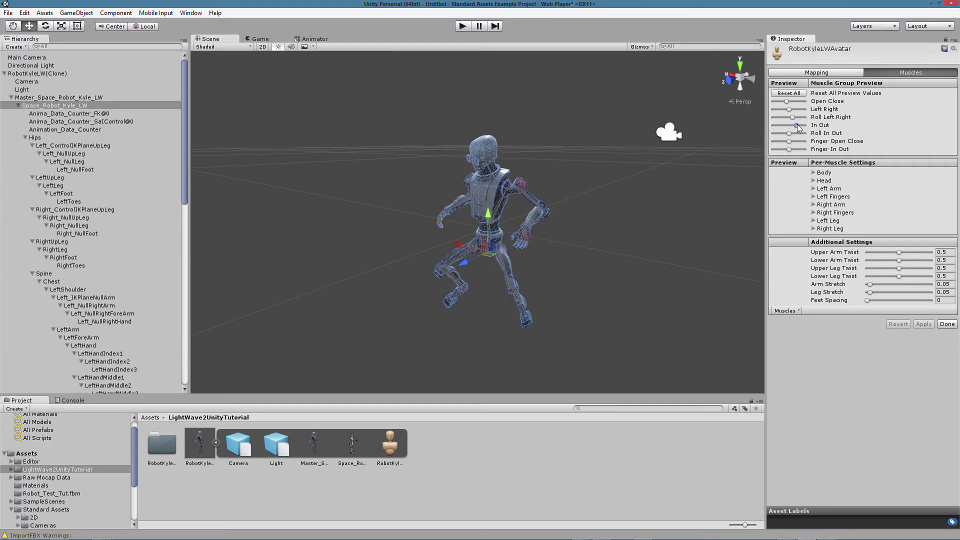
pyautogui.click(789, 150)
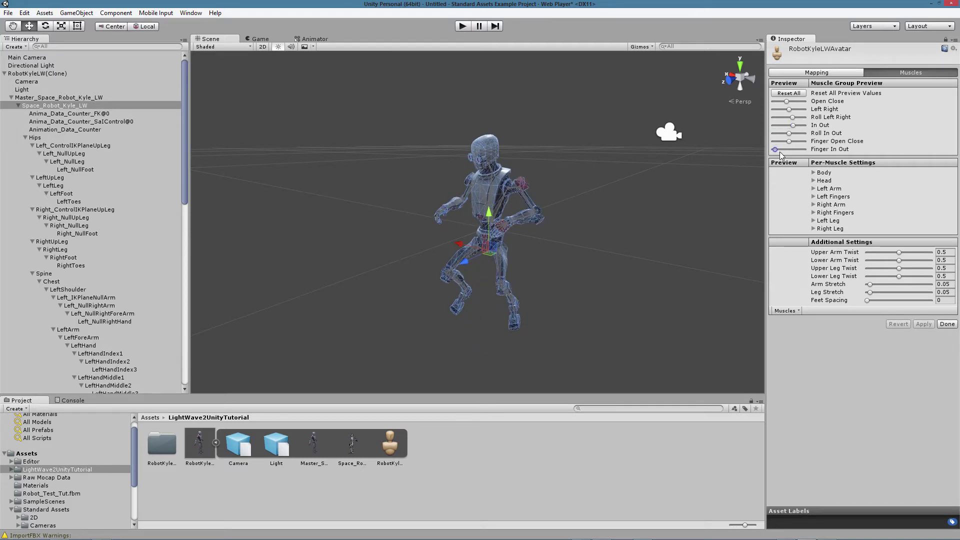
pyautogui.moveTo(781, 154); pyautogui.dragTo(806, 147)
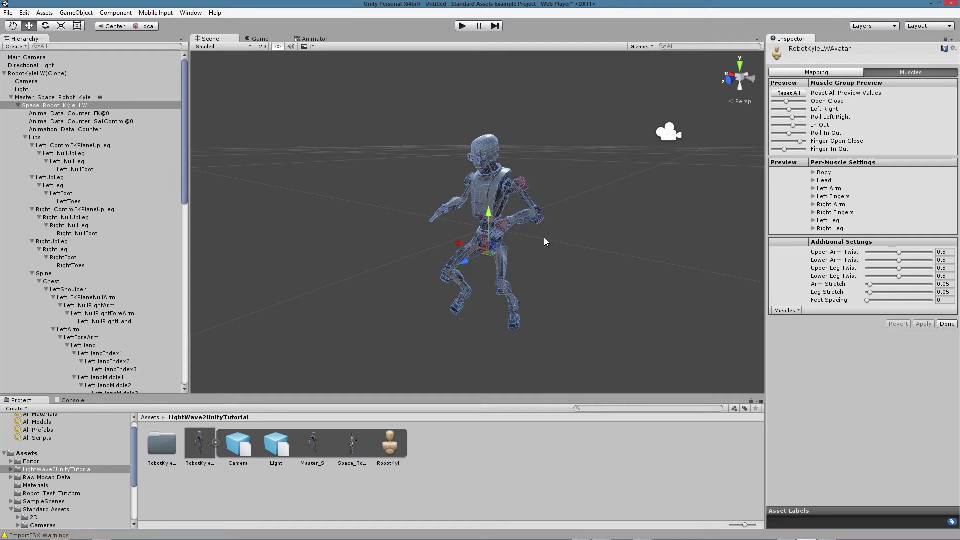
# Step: Finish the avatar with Done, drag RobotKyleLW into the Hierarchy, frame it, and select its root
pyautogui.click(947, 324)
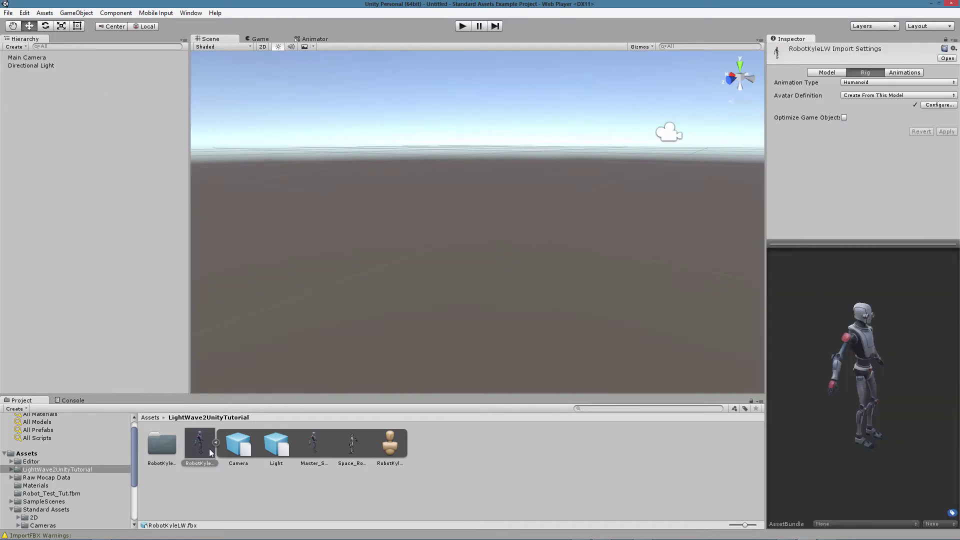
pyautogui.moveTo(199, 443); pyautogui.dragTo(53, 114)
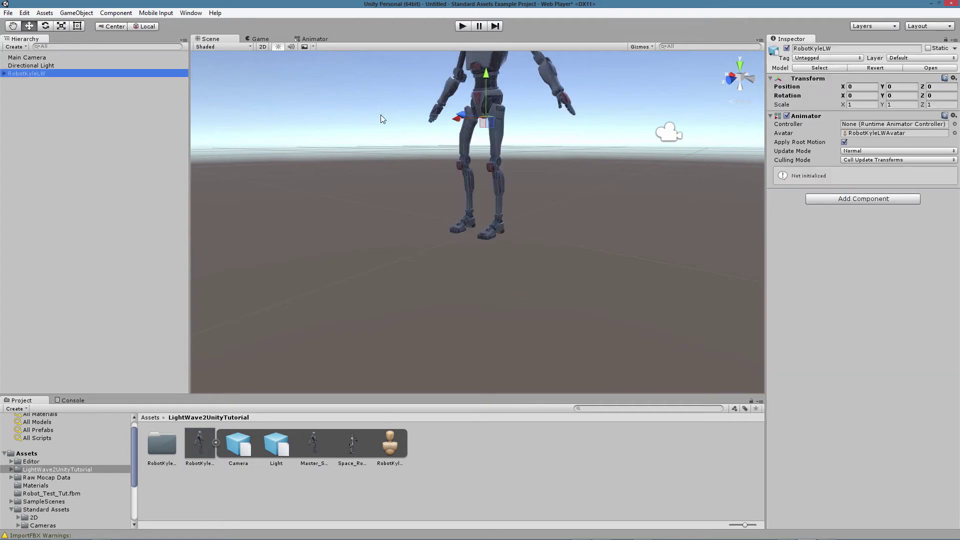
pyautogui.click(498, 142)
pyautogui.press('f')
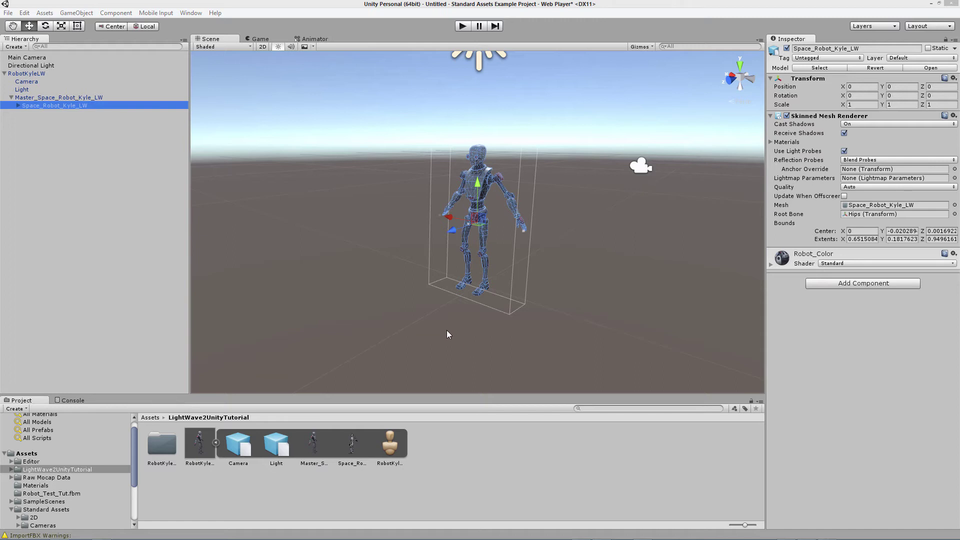
pyautogui.click(28, 73)
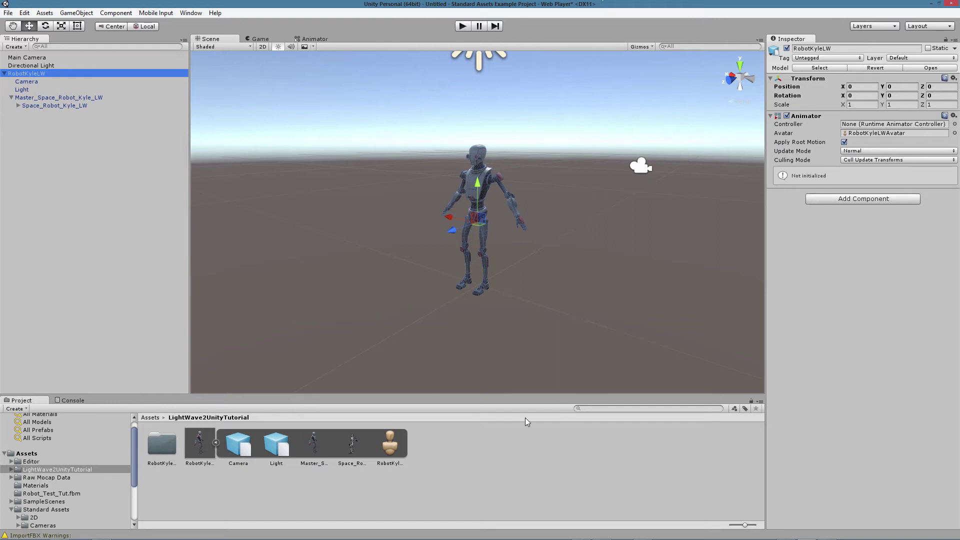
# Step: Create an Animator Controller with the default name and drop it into RobotKyleLW's Controller field
pyautogui.rightClick(461, 447)
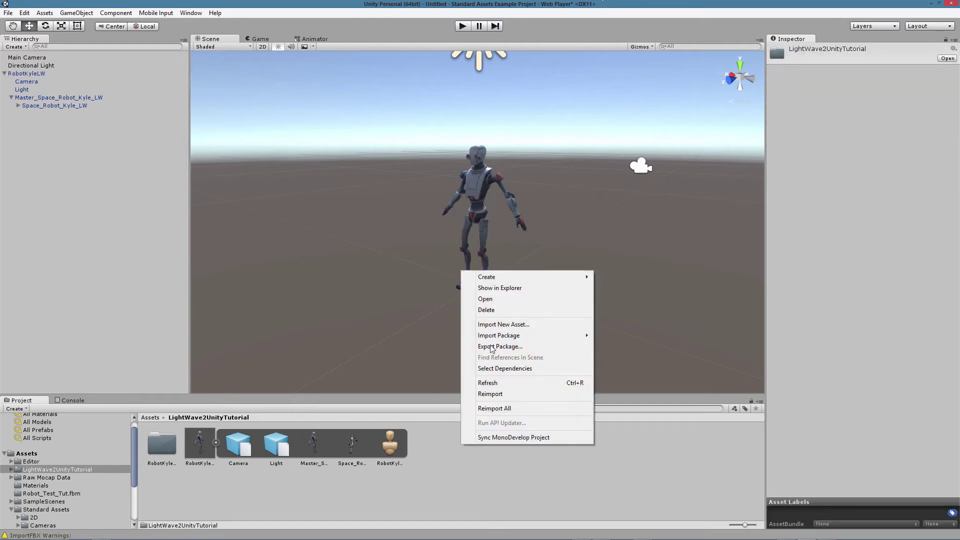
pyautogui.moveTo(491, 278)
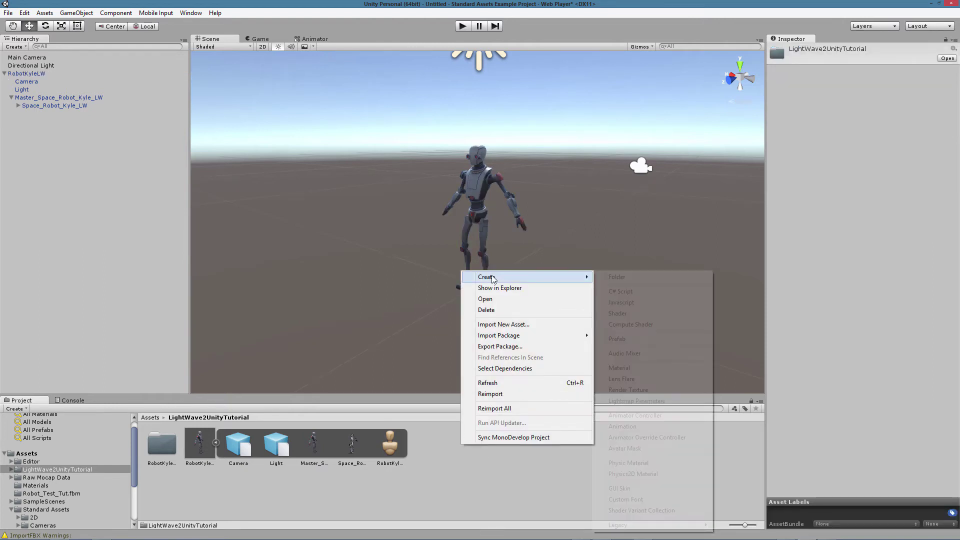
pyautogui.click(645, 415)
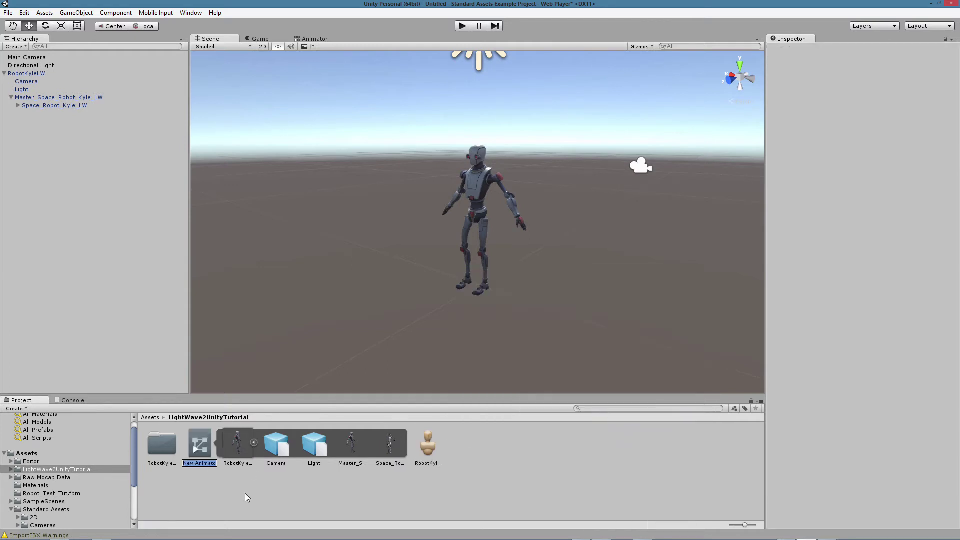
pyautogui.press('Return')
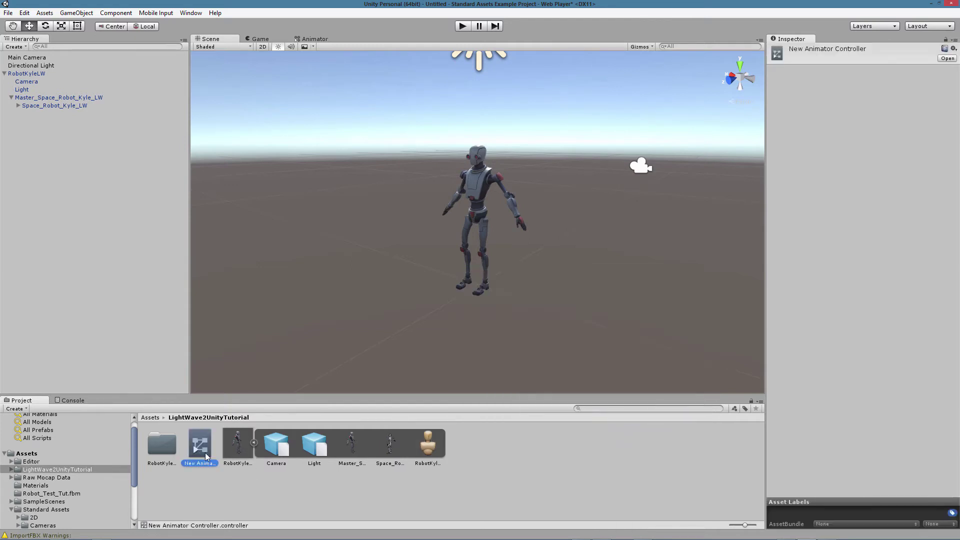
pyautogui.click(36, 76)
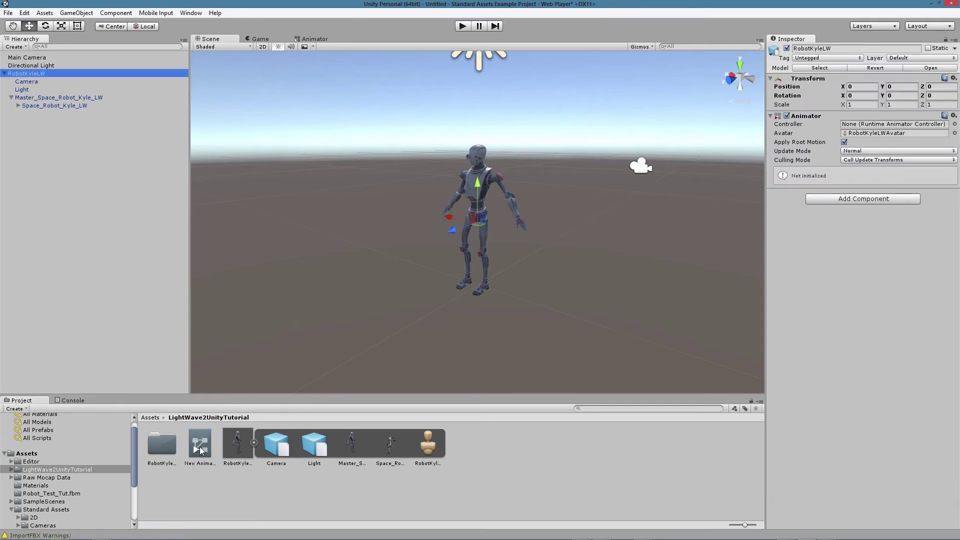
pyautogui.moveTo(203, 450); pyautogui.dragTo(878, 126)
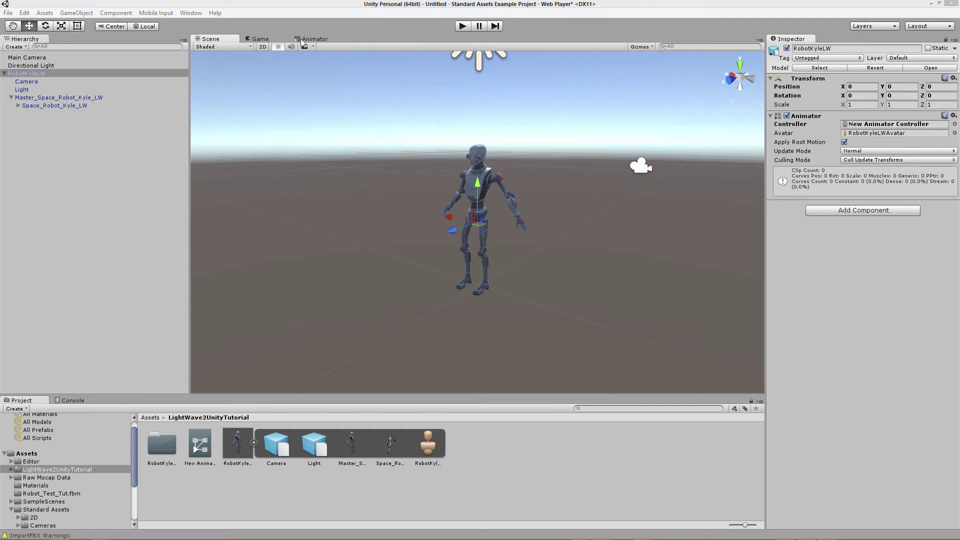
# Step: Drag Running > Run_FastStop_Idle into the Animator graph as the default state, then play the scene
pyautogui.click(314, 39)
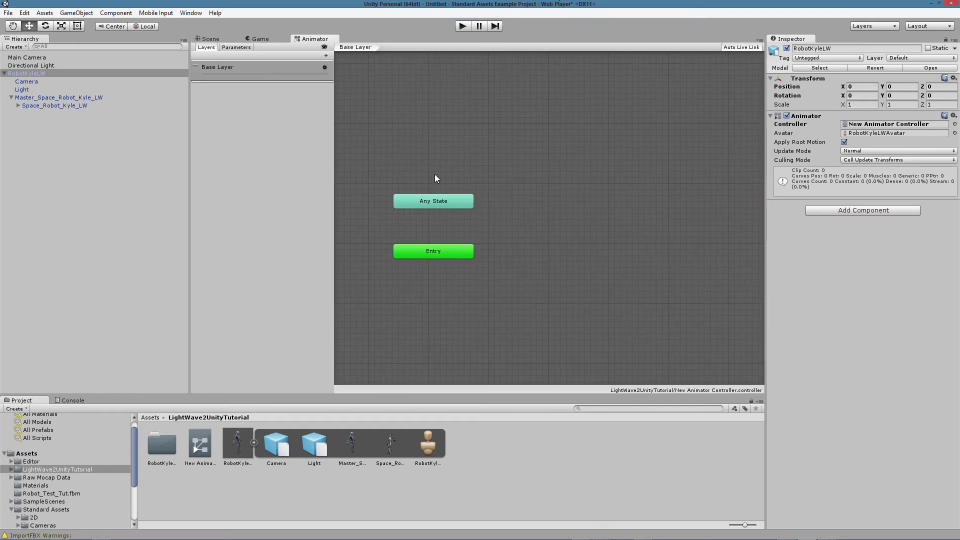
pyautogui.click(11, 477)
pyautogui.click(49, 483)
pyautogui.click(52, 510)
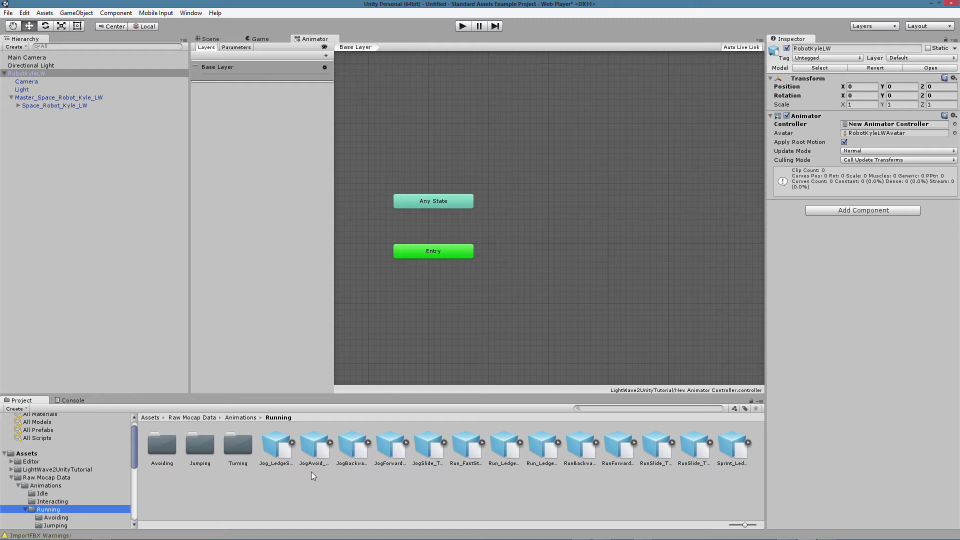
pyautogui.click(468, 446)
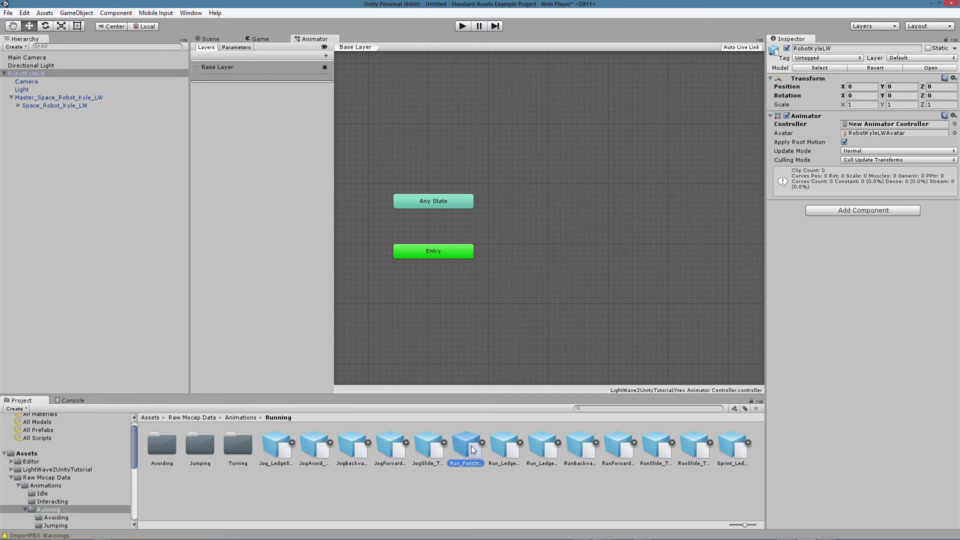
pyautogui.moveTo(468, 451); pyautogui.dragTo(565, 181)
pyautogui.click(462, 26)
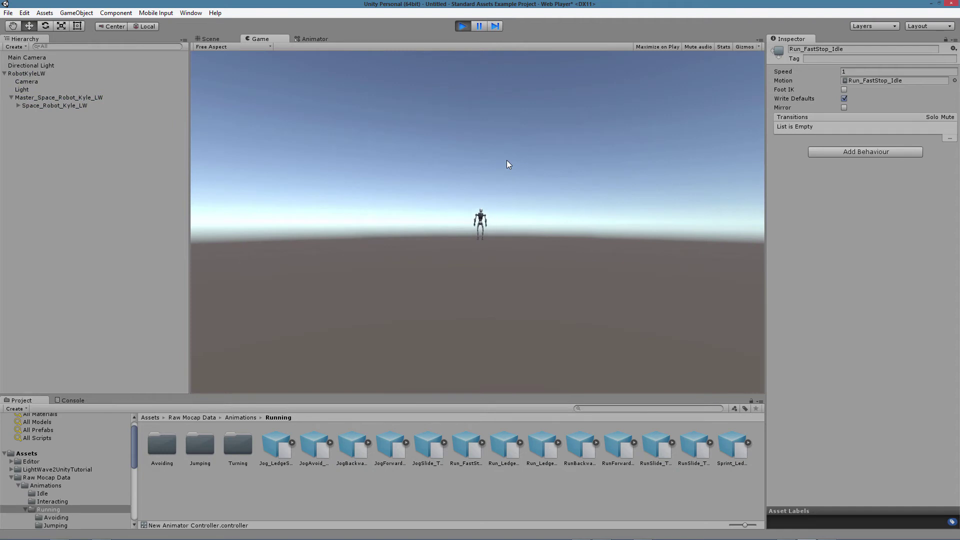
# Step: Stop playback, then move Main Camera near the robot and turn it to face it
pyautogui.click(462, 27)
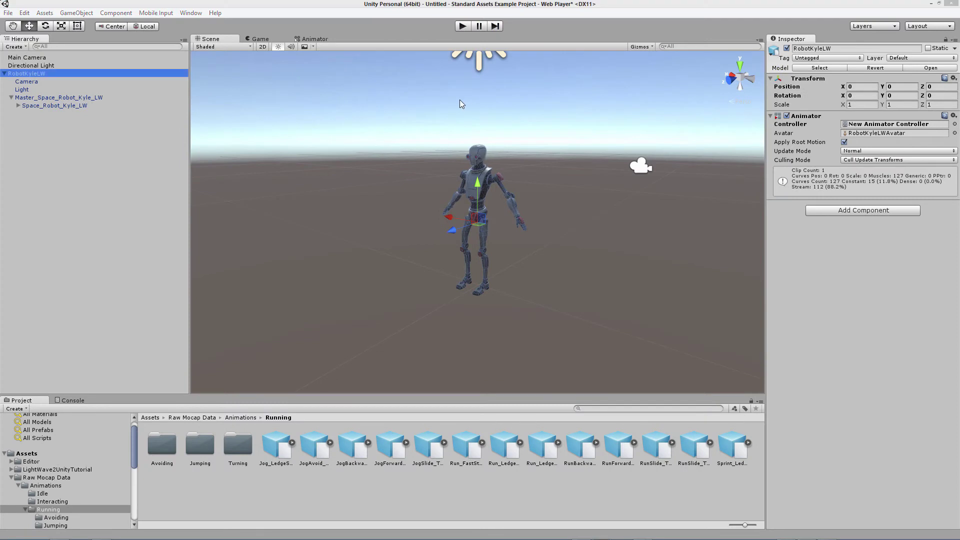
pyautogui.click(31, 58)
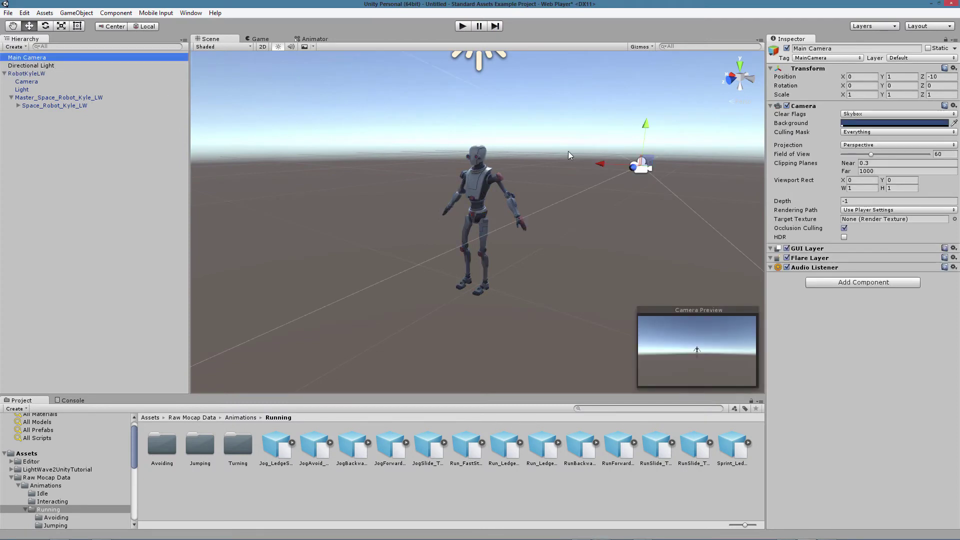
pyautogui.moveTo(632, 166); pyautogui.dragTo(552, 216)
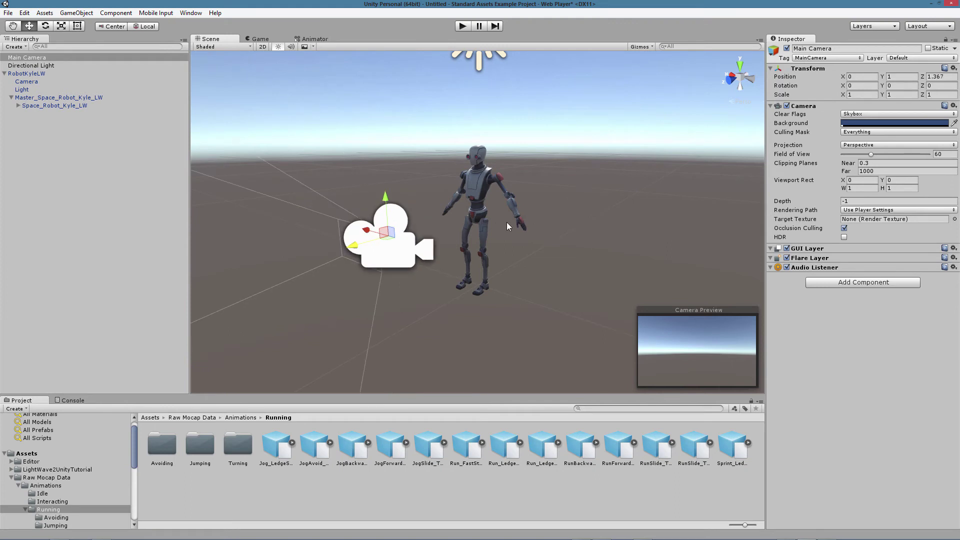
pyautogui.press('e')
pyautogui.moveTo(405, 249); pyautogui.dragTo(452, 226)
pyautogui.moveTo(387, 256); pyautogui.dragTo(518, 246)
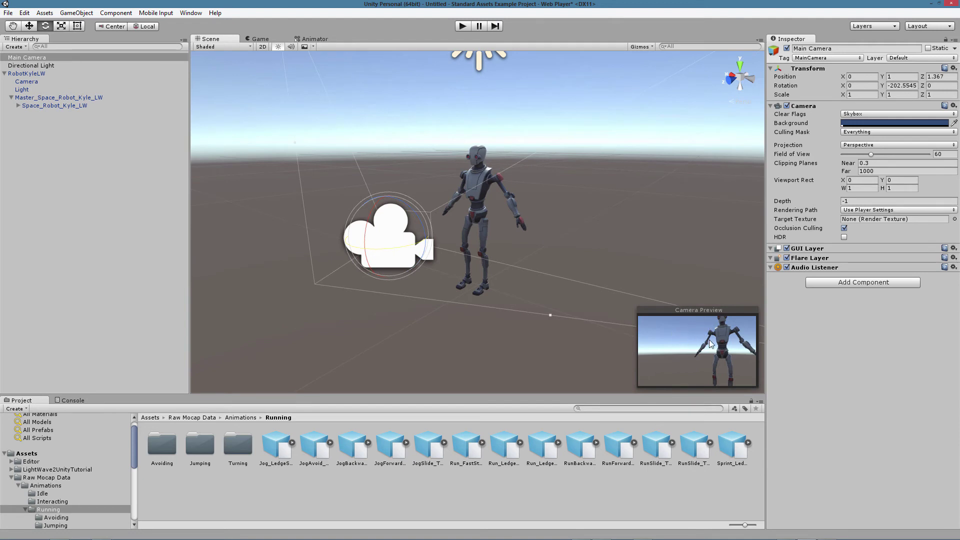
pyautogui.click(261, 40)
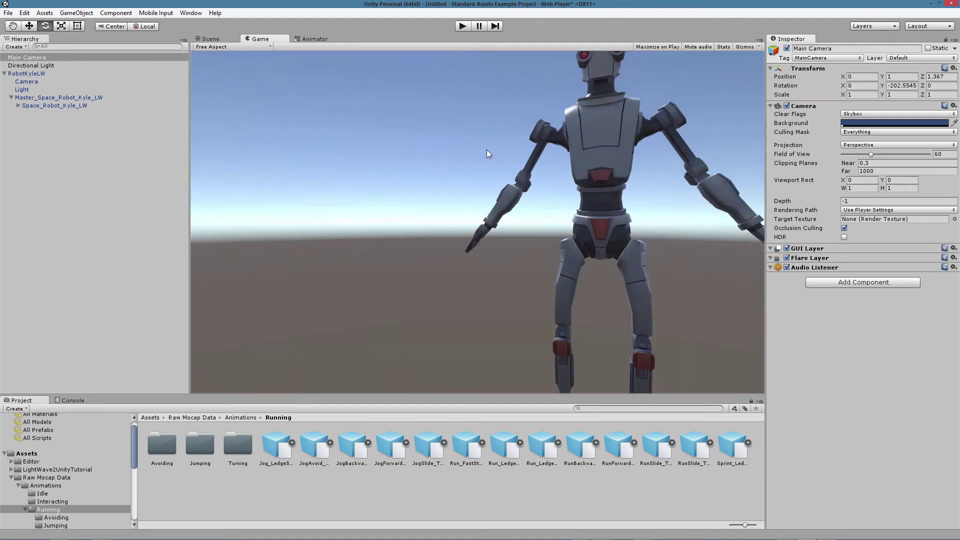
pyautogui.click(206, 40)
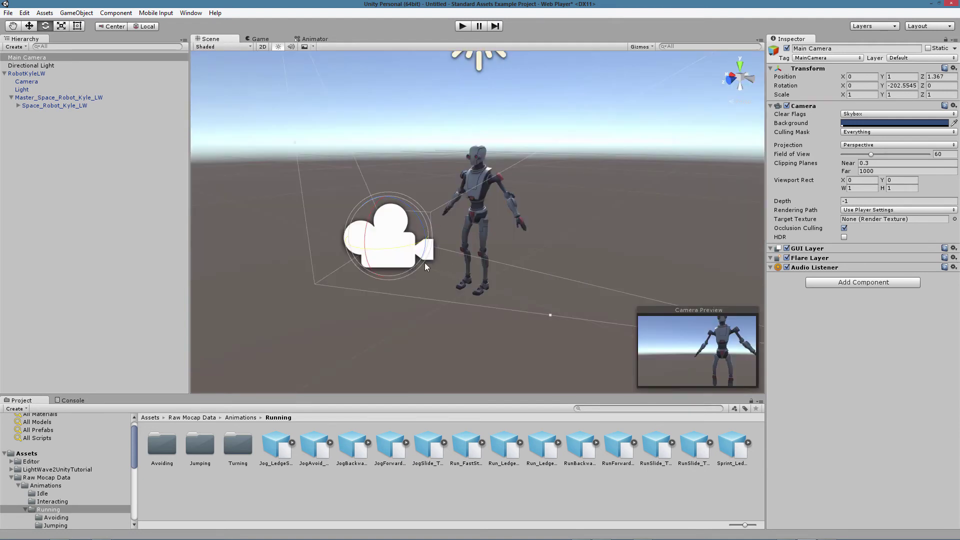
# Step: Shift the camera to (-0.533, 1.347, 1.543), tilt it down about 14°, and parent it under RobotKyleLW
pyautogui.press('w')
pyautogui.moveTo(420, 241)
pyautogui.mouseDown()
pyautogui.moveTo(467, 243)
pyautogui.moveTo(424, 249)
pyautogui.mouseUp()
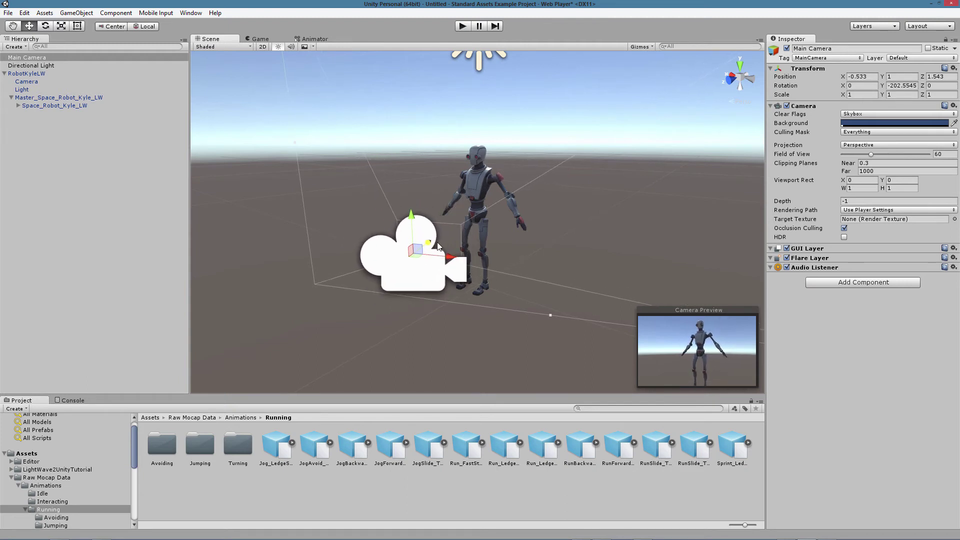
pyautogui.moveTo(414, 216); pyautogui.dragTo(409, 171)
pyautogui.press('e')
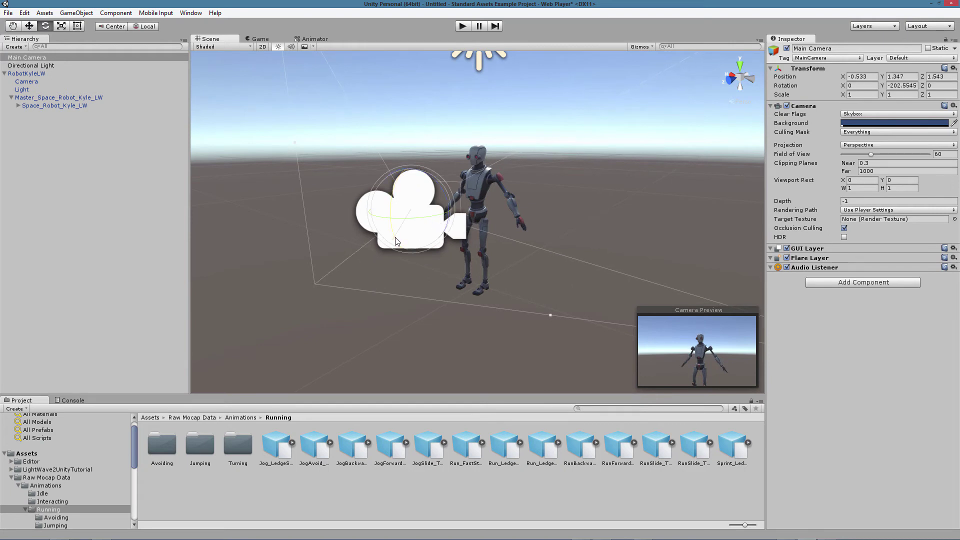
pyautogui.moveTo(397, 238); pyautogui.dragTo(397, 228)
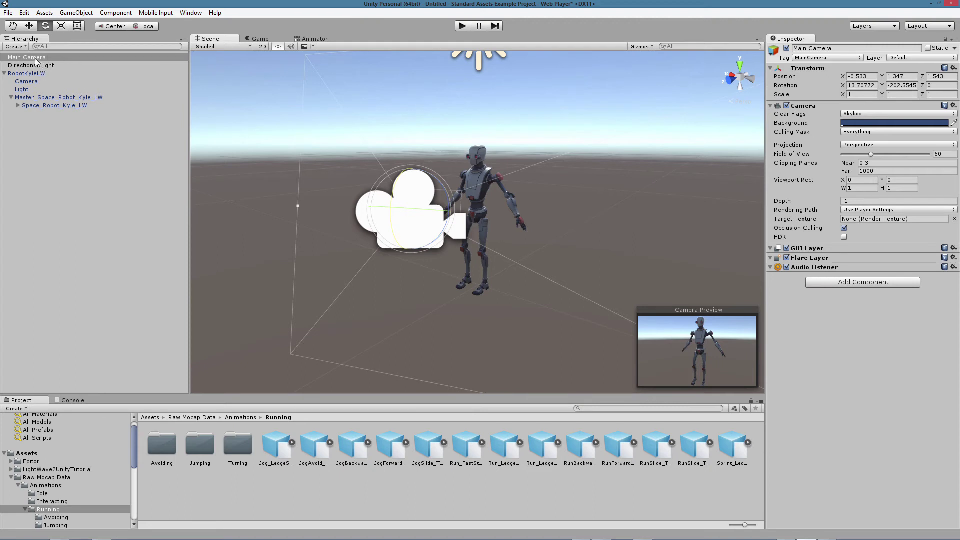
pyautogui.moveTo(38, 59); pyautogui.dragTo(32, 75)
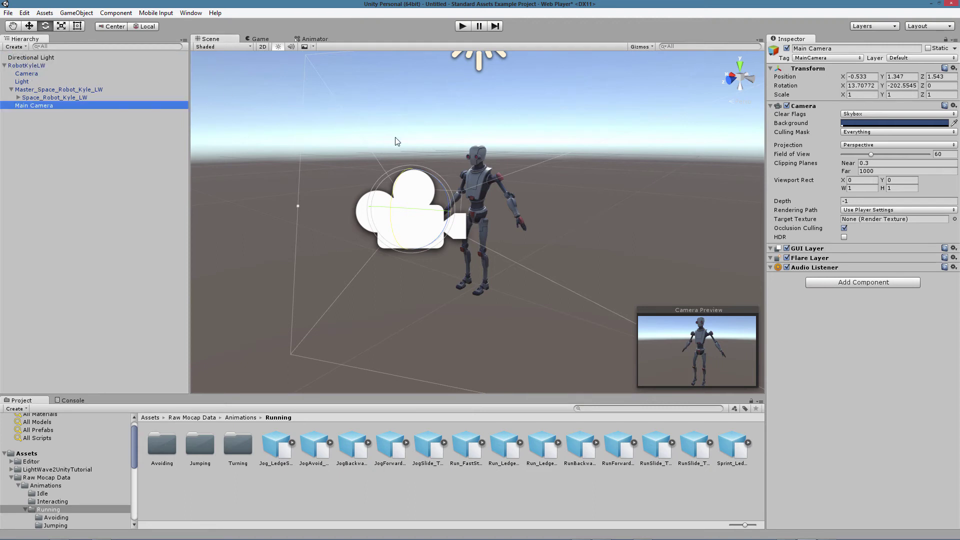
# Step: Play the scene to view the running robot through the parented camera, then stop playback
pyautogui.click(461, 27)
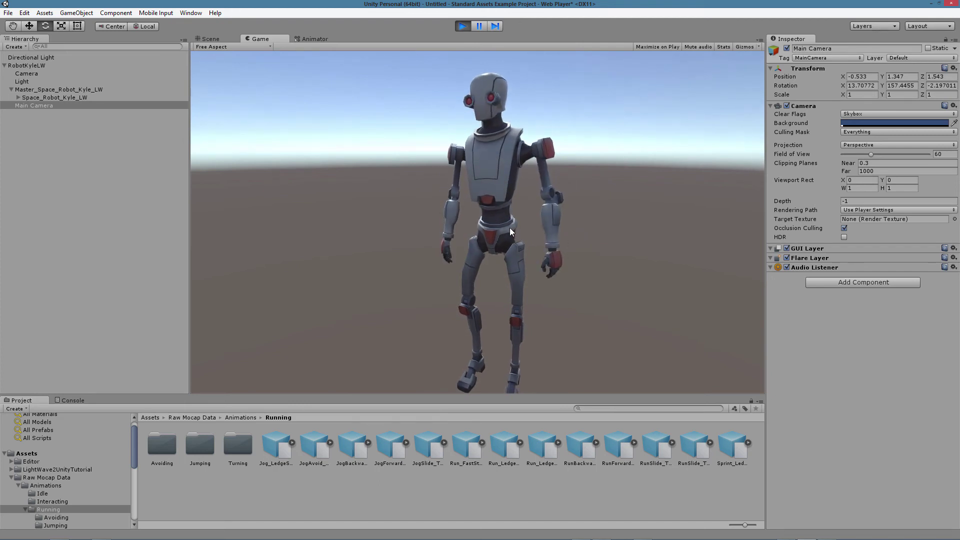
pyautogui.click(463, 26)
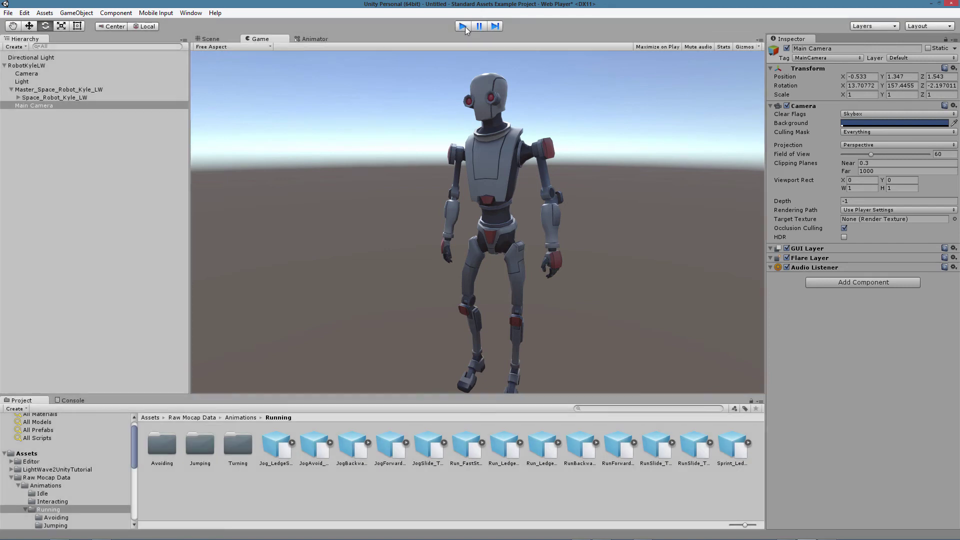
# Step: Drag Run_JumpUpLow_Stride_Run from the Jumping folder into the Animator graph as a new state
pyautogui.click(313, 39)
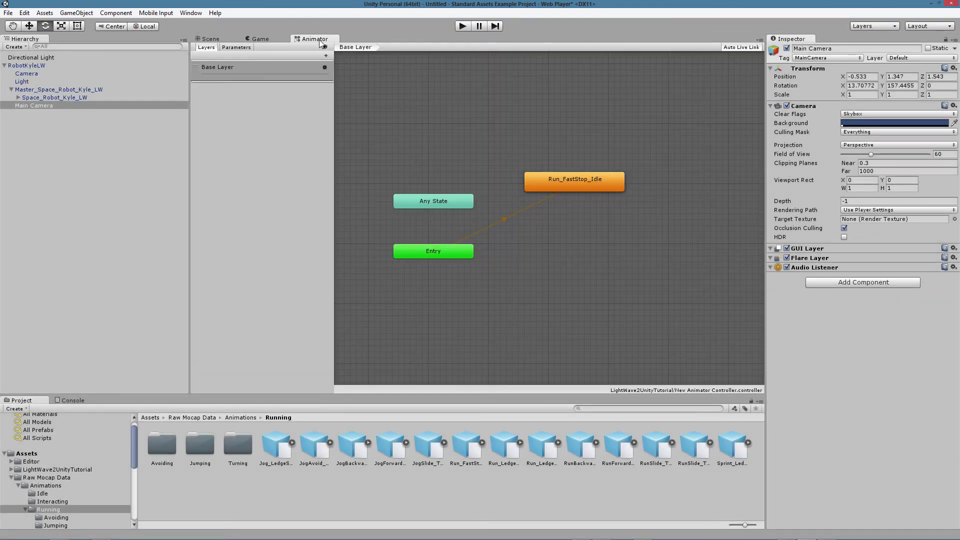
pyautogui.click(553, 170)
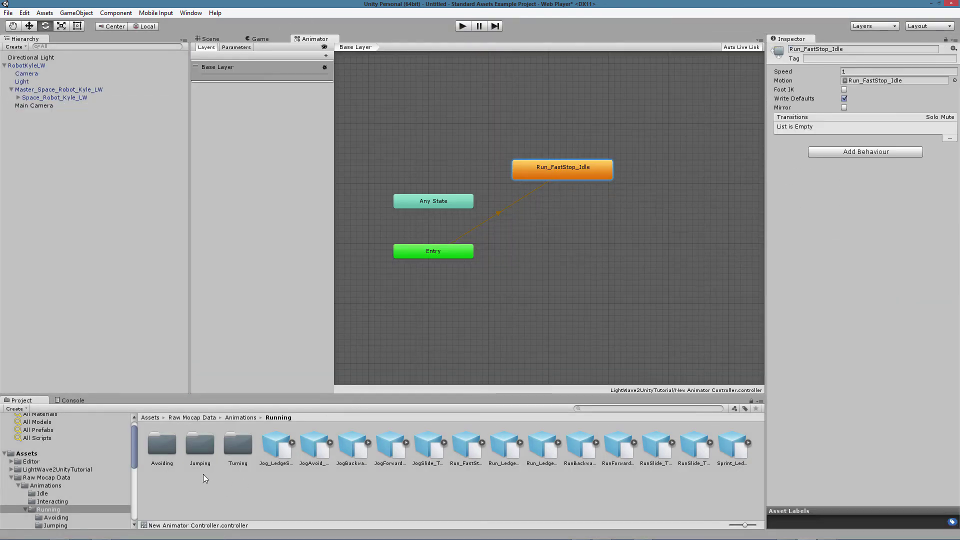
pyautogui.doubleClick(206, 448)
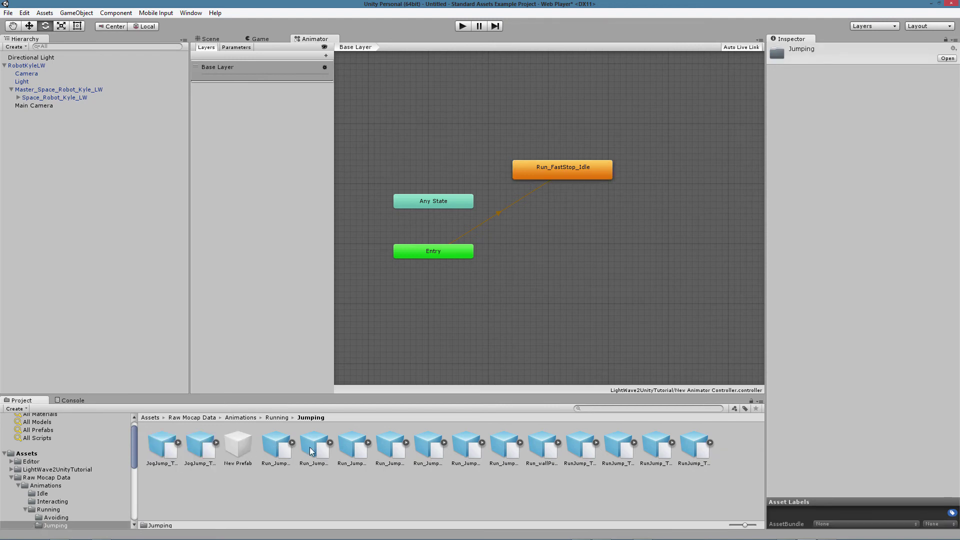
pyautogui.moveTo(439, 447); pyautogui.dragTo(640, 213)
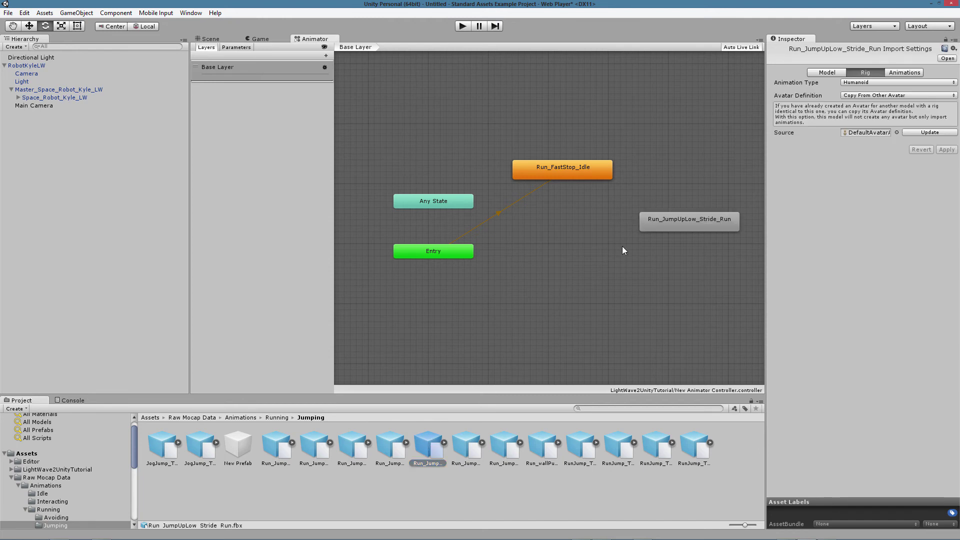
# Step: Make a transition from Run_FastStop_Idle to Run_JumpUpLow_Stride_Run
pyautogui.click(579, 170)
pyautogui.rightClick(588, 164)
pyautogui.click(613, 171)
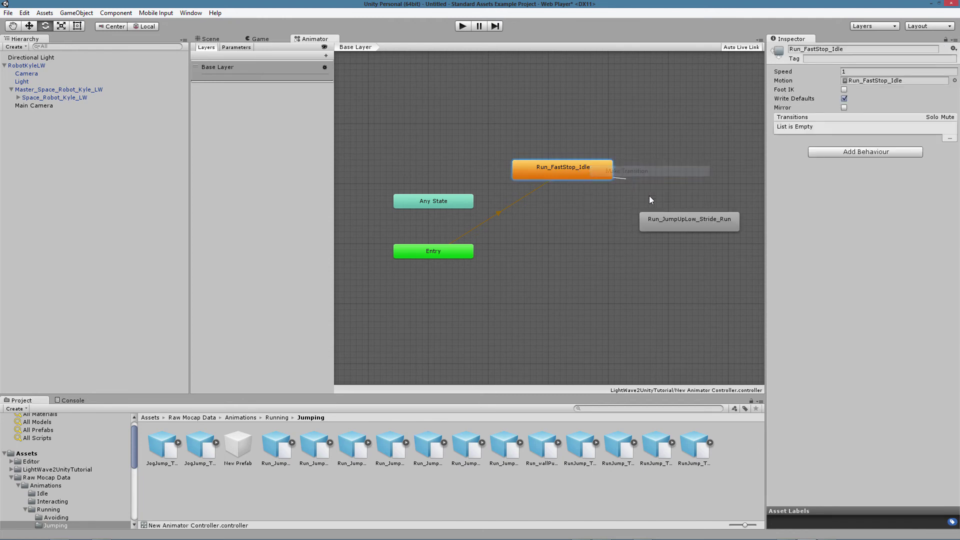
pyautogui.click(690, 221)
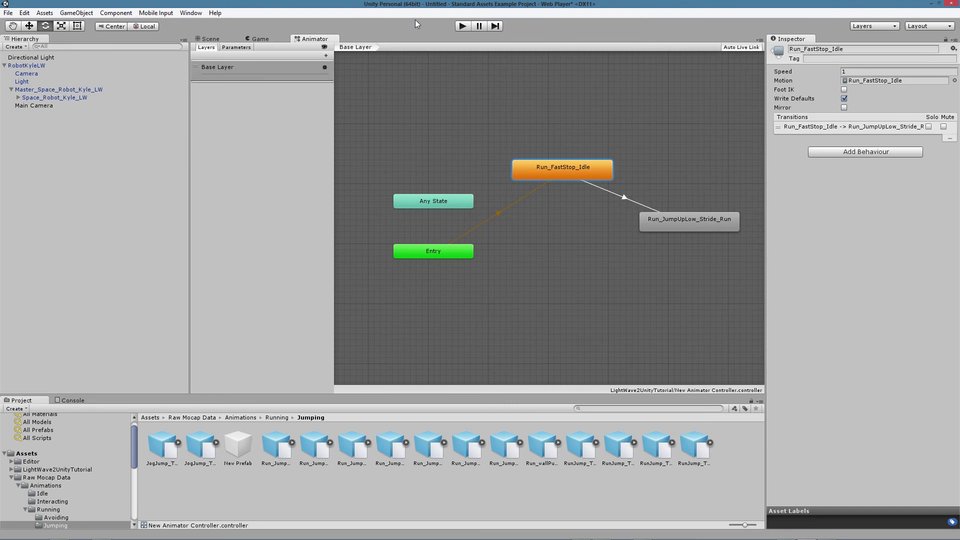
pyautogui.click(461, 26)
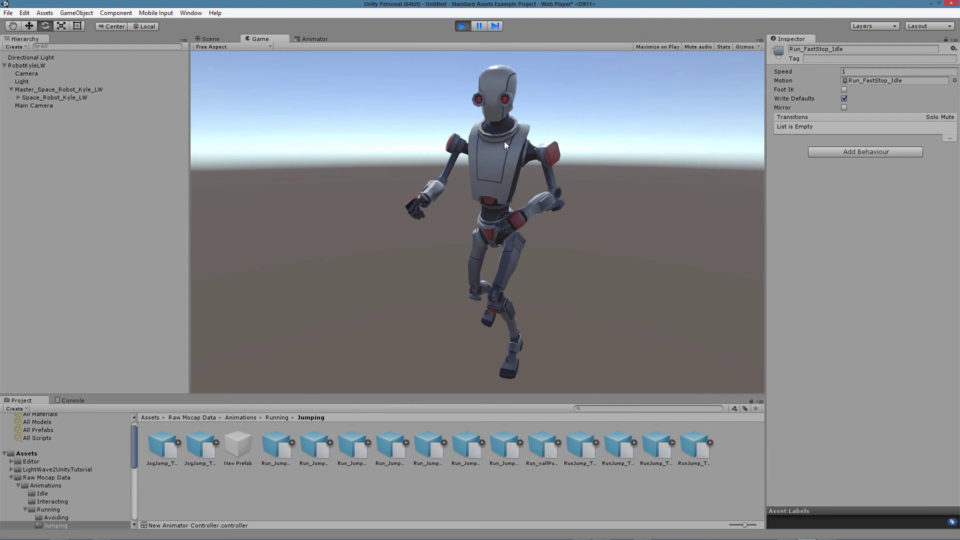
pyautogui.click(477, 26)
pyautogui.click(468, 26)
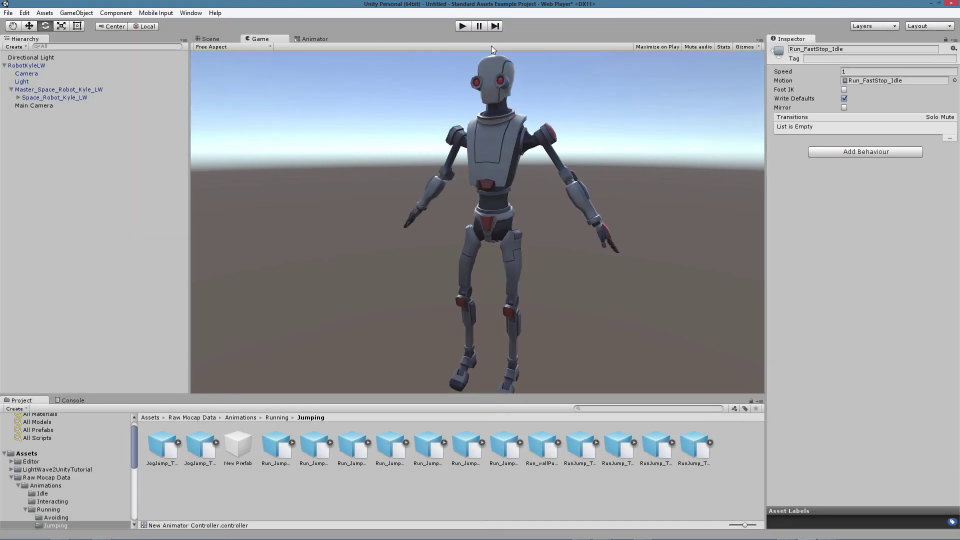
# Step: Paste a copy of Run_FastStop_Idle as Run_FastStop_Idle 0 and rearrange the states in the graph
pyautogui.click(316, 39)
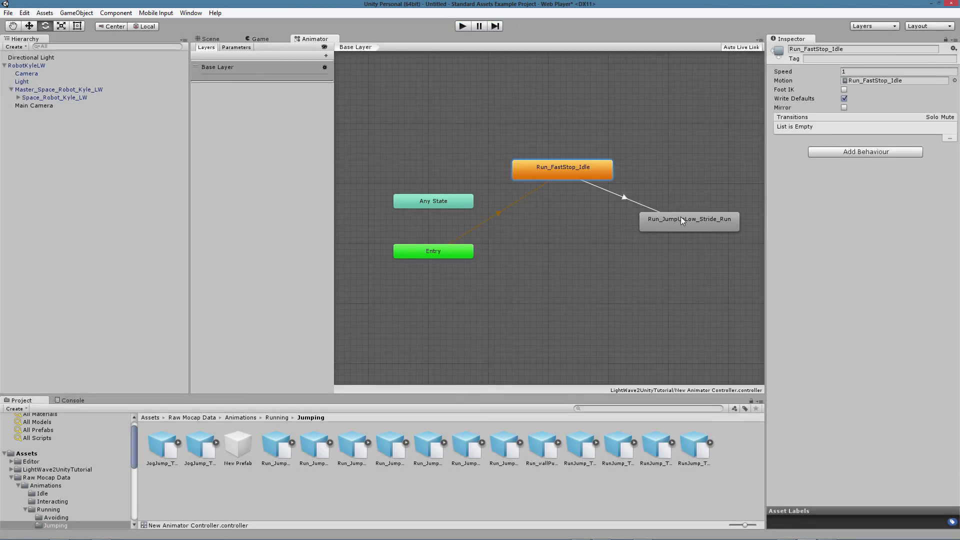
pyautogui.moveTo(681, 216); pyautogui.dragTo(676, 199)
pyautogui.click(569, 173)
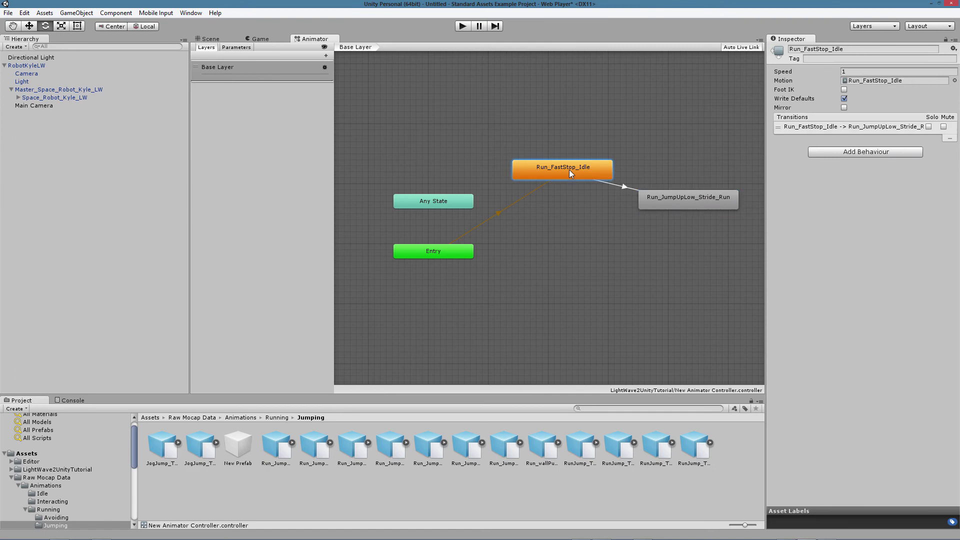
pyautogui.click(614, 255)
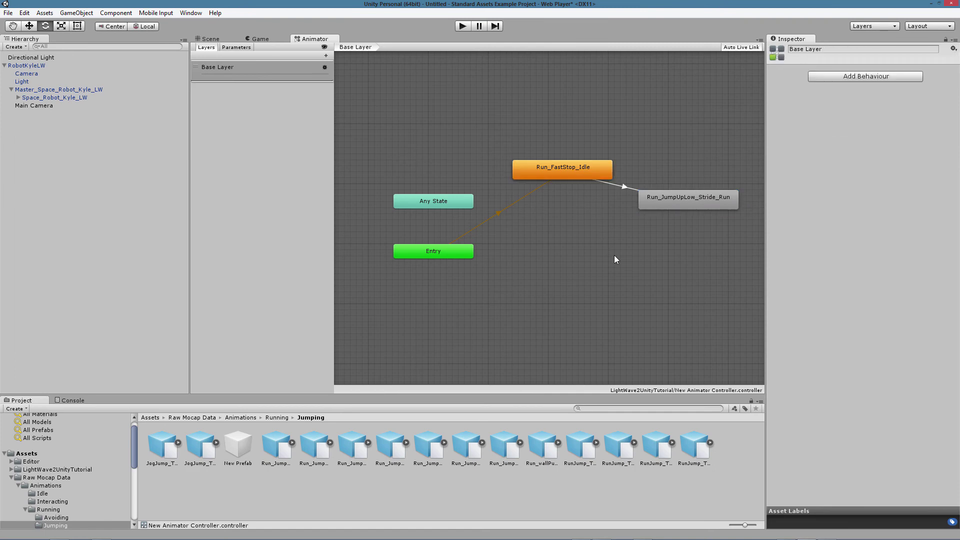
pyautogui.hotkey('ctrl', 'v')
pyautogui.moveTo(441, 195); pyautogui.dragTo(688, 279)
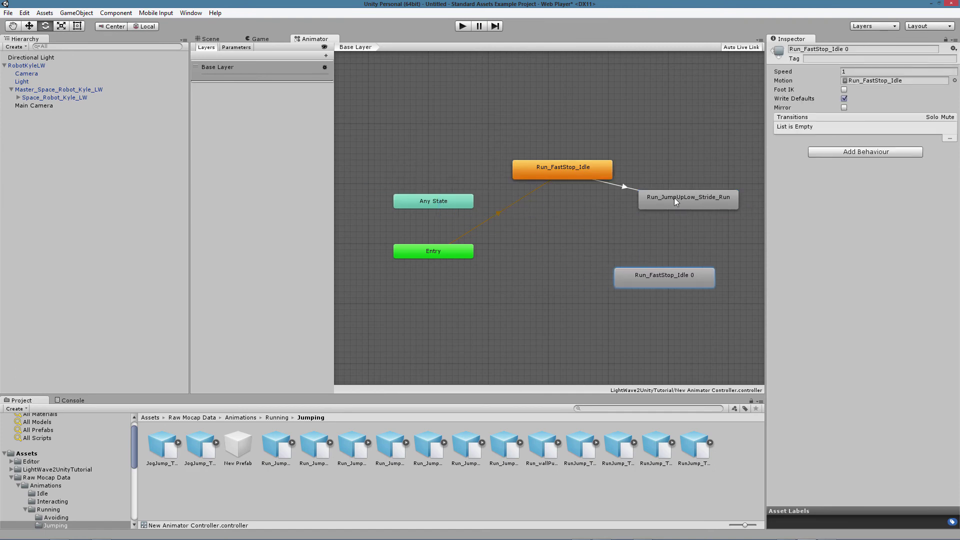
pyautogui.moveTo(673, 197); pyautogui.dragTo(644, 203)
# Step: Add a transition from Run_JumpUpLow_Stride_Run to Run_FastStop_Idle 0, then enter play mode to test
pyautogui.rightClick(659, 206)
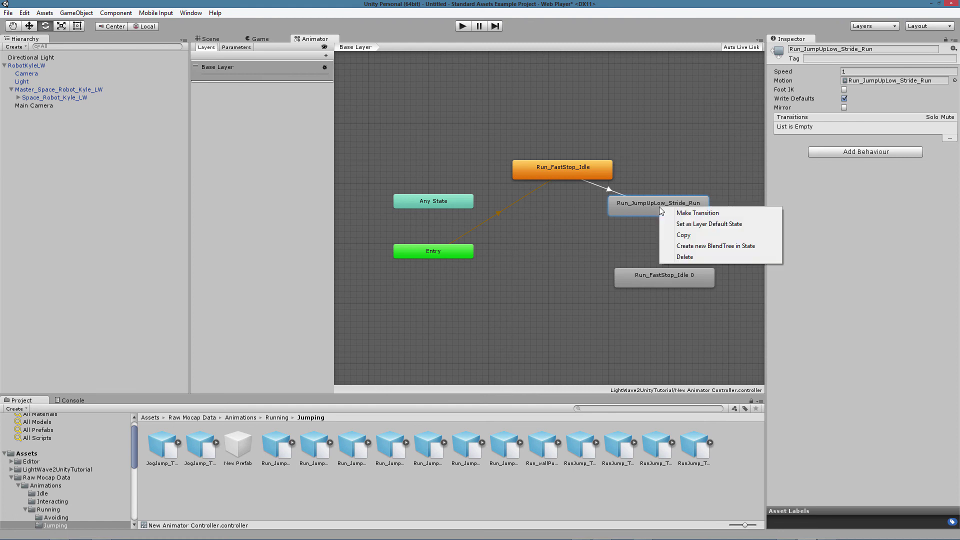
pyautogui.click(686, 210)
pyautogui.click(680, 277)
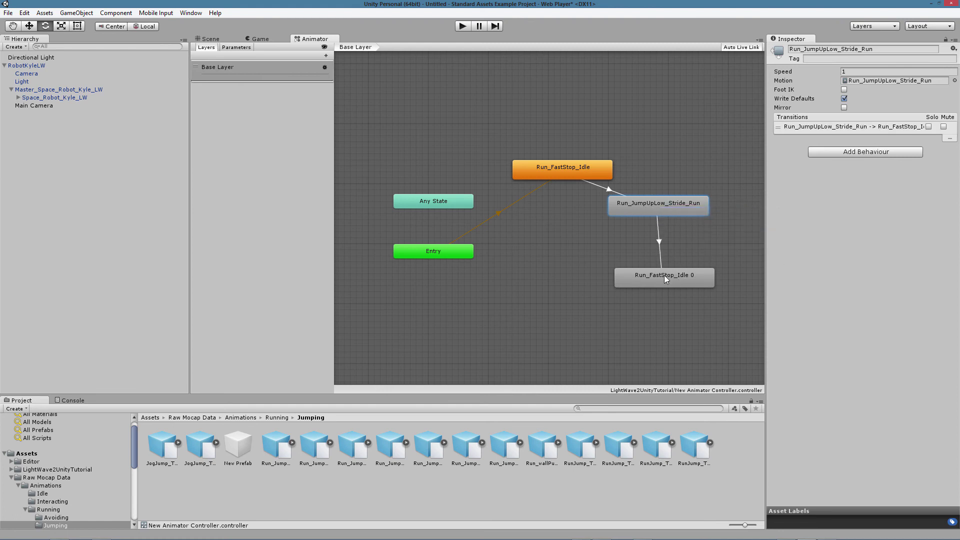
pyautogui.click(466, 26)
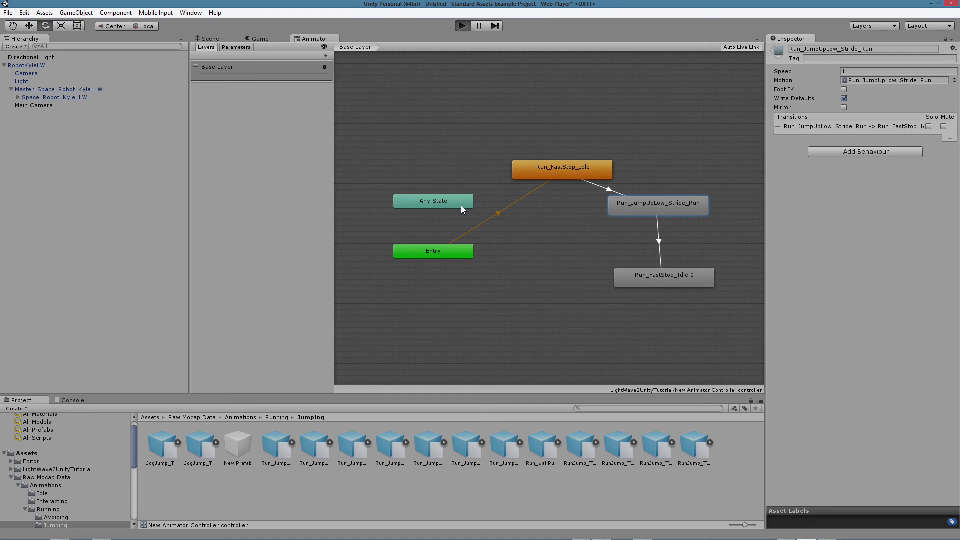